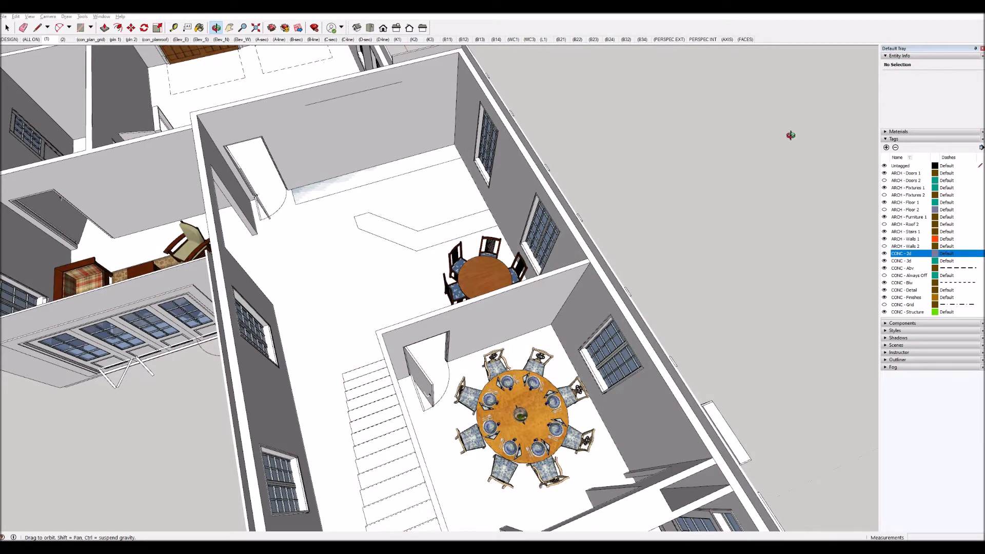
- Examine the empty kitchen area in the house model, including the counter and angled island outlines, windows, door and round table
drag(482, 240, 174, 295)
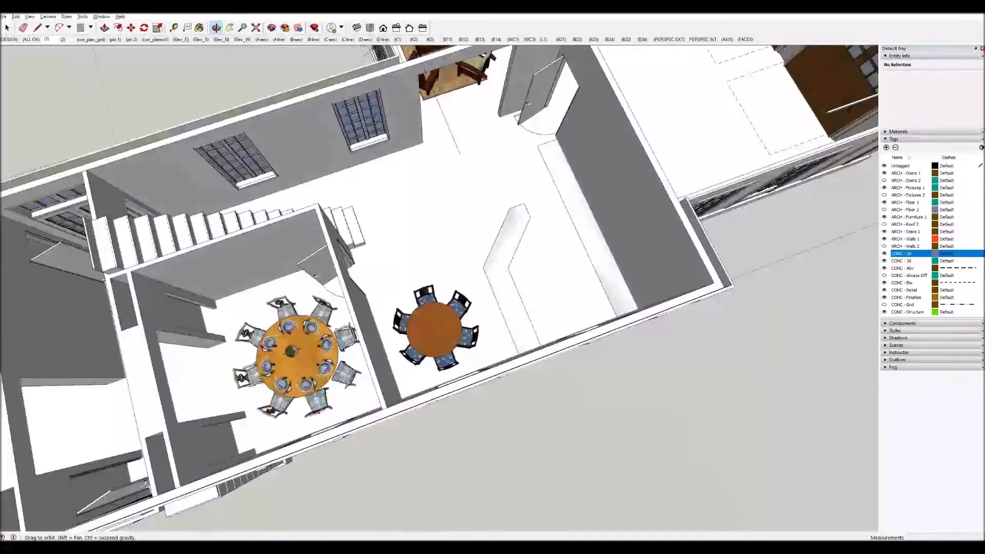
scroll(456, 244, down, 2)
drag(503, 254, 415, 257)
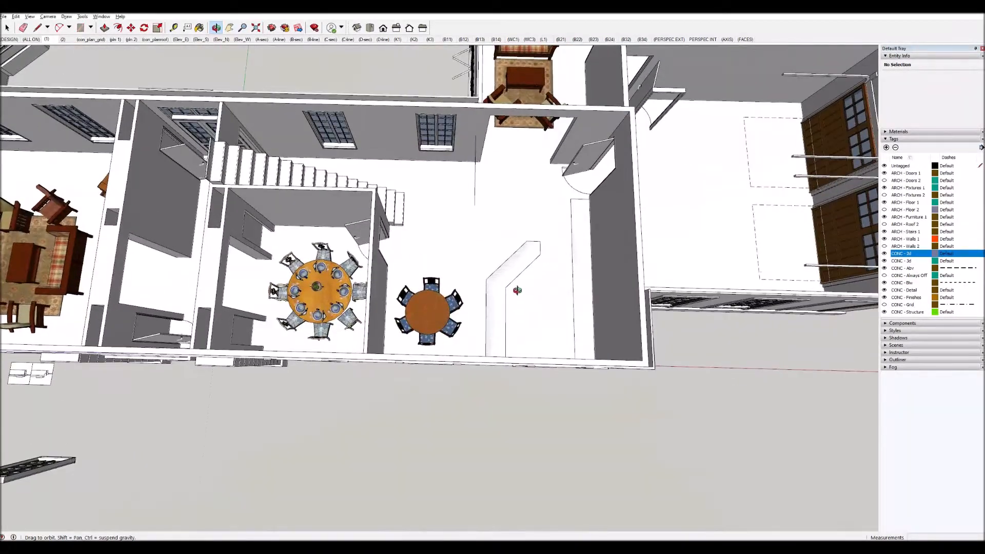
scroll(286, 247, down, 2)
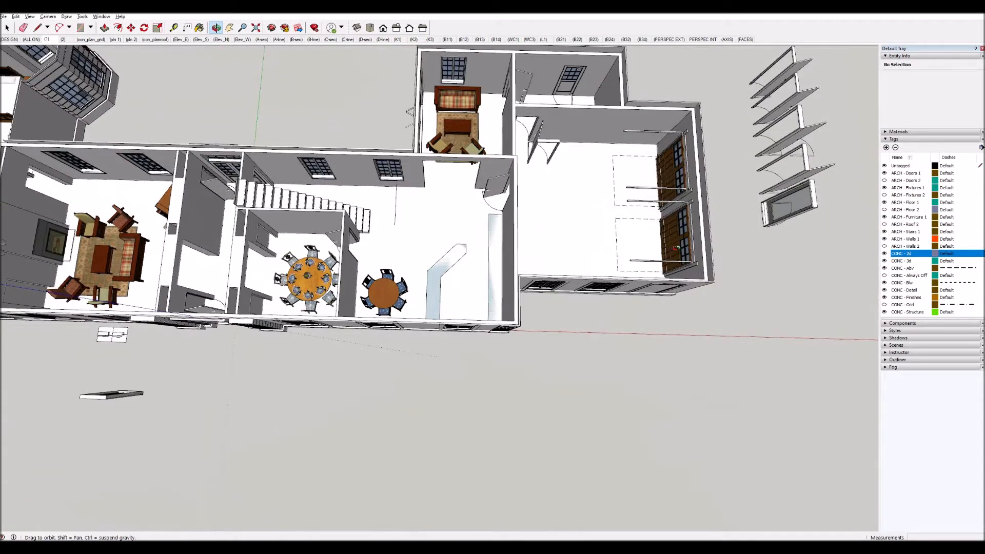
scroll(434, 167, up, 2)
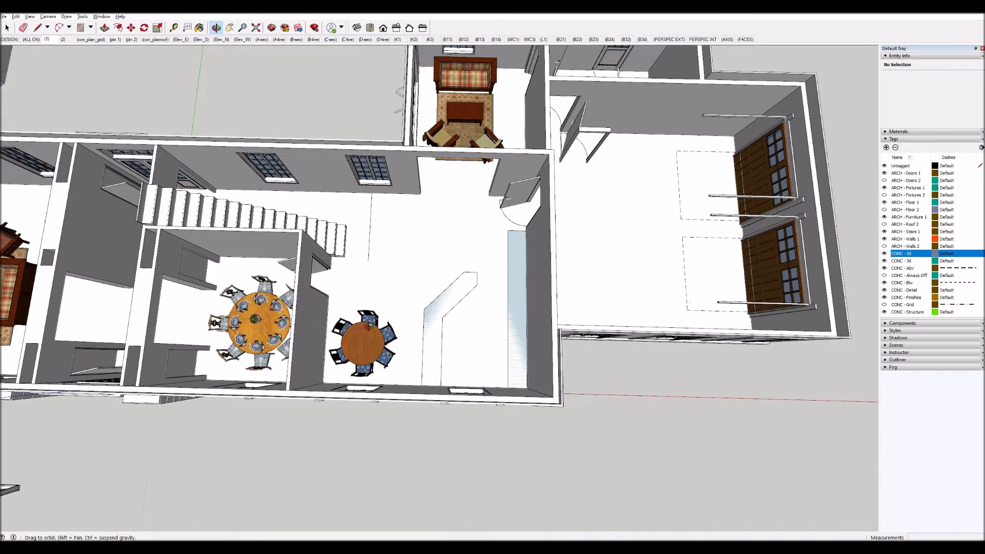
drag(275, 312, 542, 209)
scroll(435, 208, up, 5)
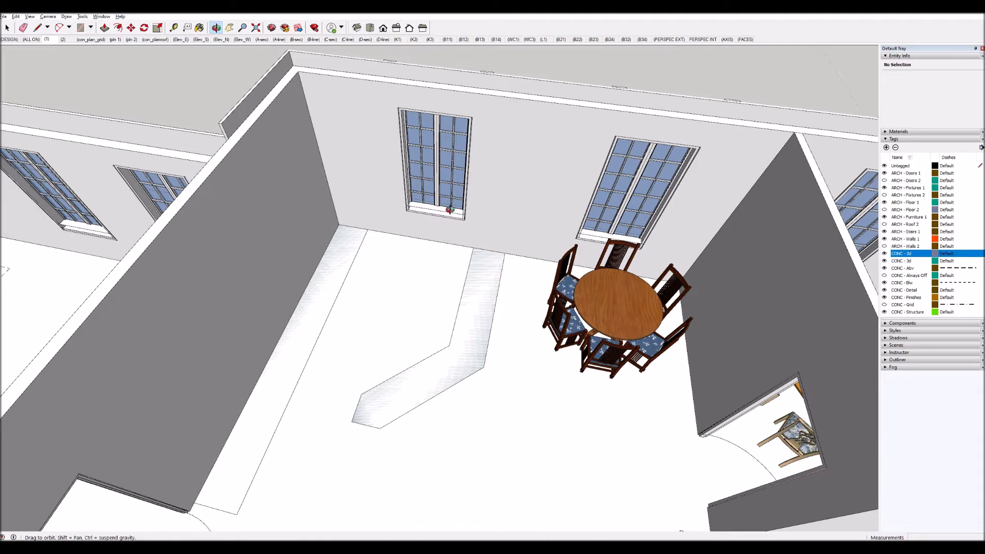
drag(497, 303, 175, 337)
drag(270, 334, 264, 257)
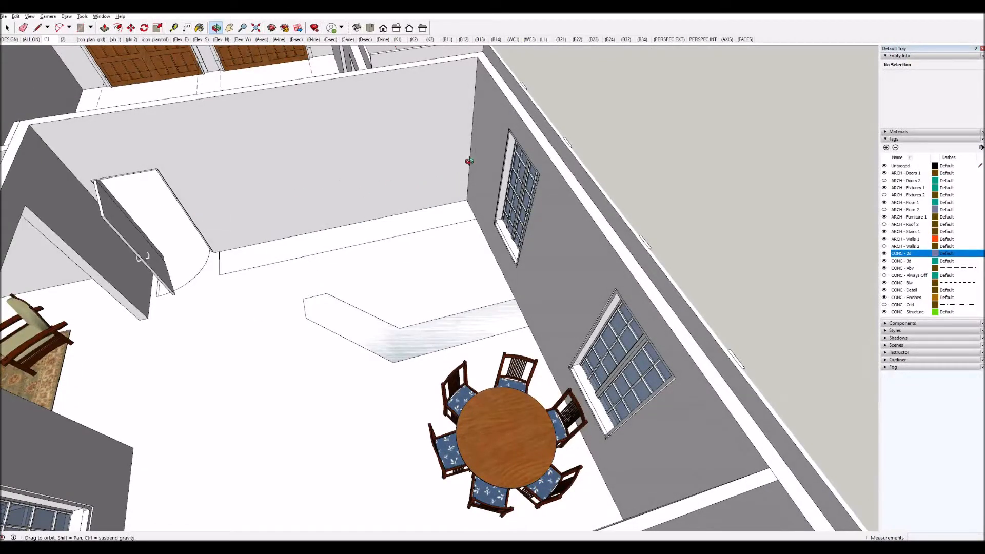
drag(430, 282, 502, 286)
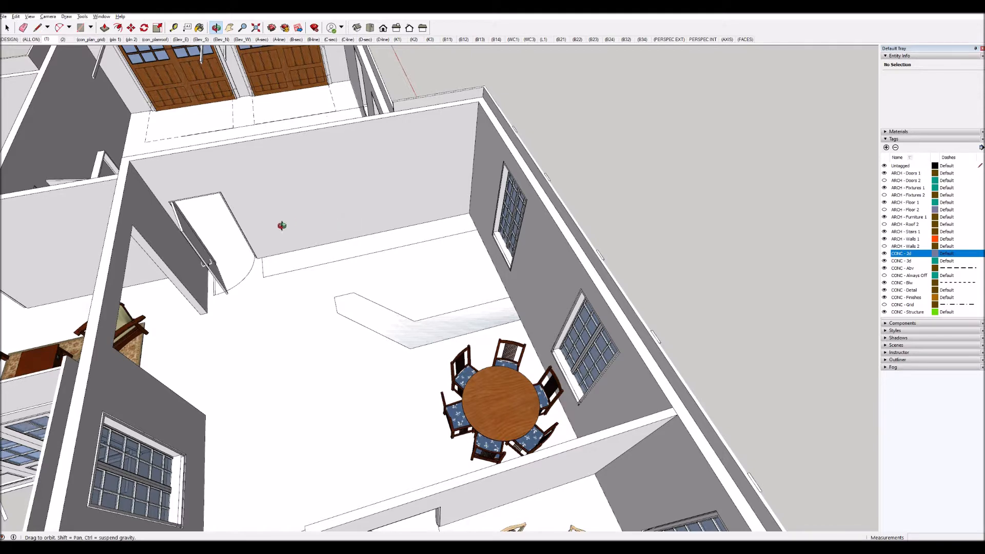
- Examine how the kitchen space relates to the adjoining garage, dining room, sitting area and staircase
scroll(282, 297, down, 2)
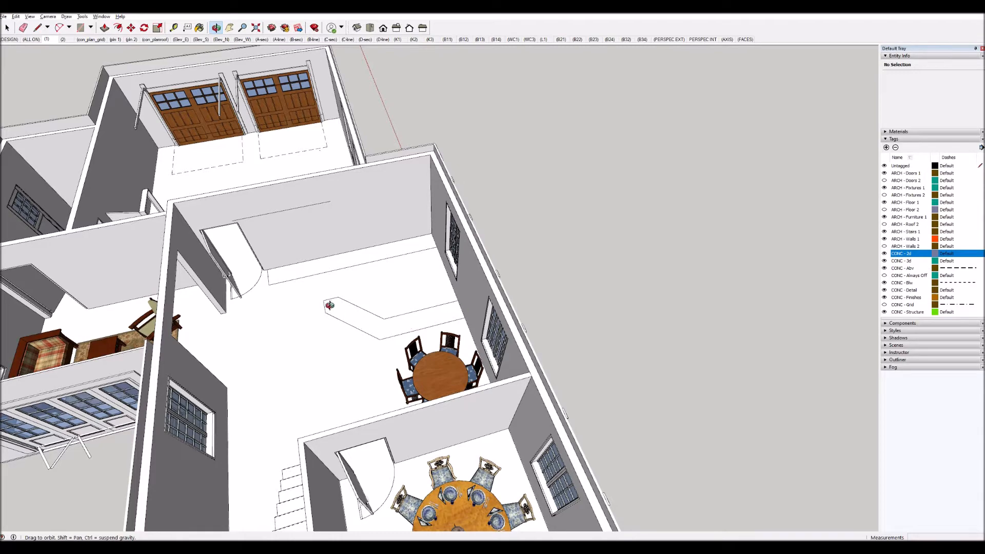
drag(457, 333, 183, 324)
scroll(184, 324, down, 2)
drag(486, 277, 435, 323)
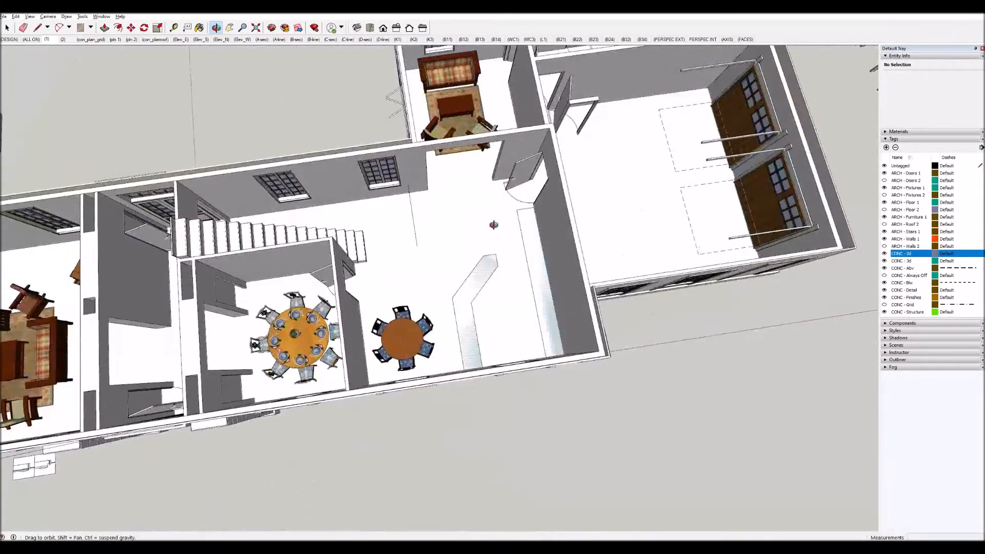
scroll(541, 143, up, 2)
scroll(540, 143, up, 1)
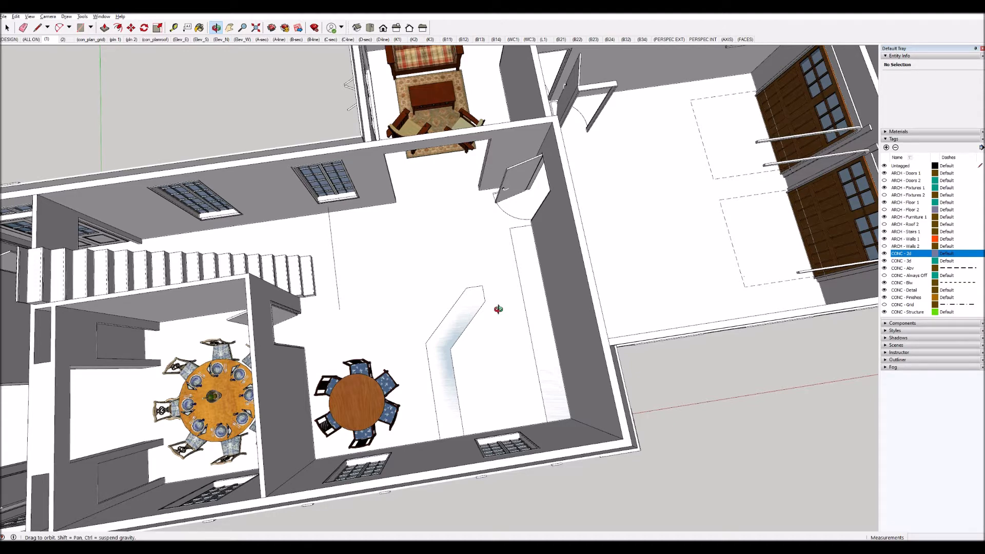
drag(350, 349, 607, 222)
scroll(499, 234, up, 3)
drag(499, 232, 497, 156)
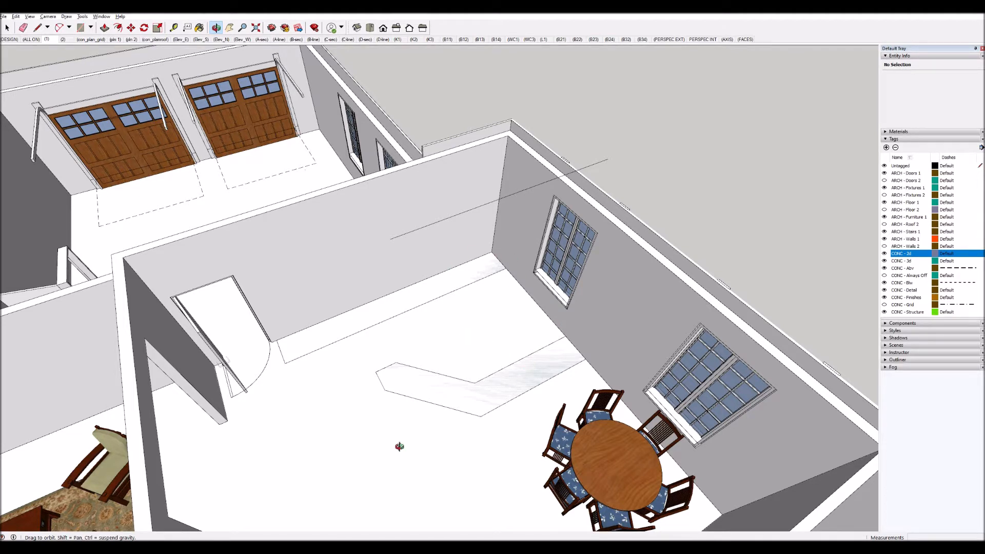
- Switch to the Kitchens1 model and survey its collection of cabinets, appliances and sample kitchens
mouse_move(196, 547)
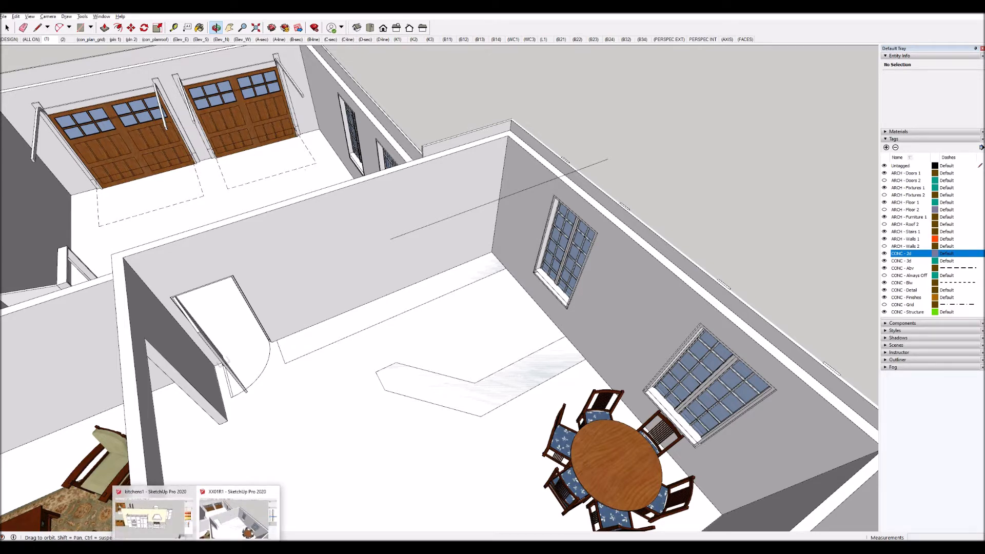
click(171, 528)
scroll(519, 307, down, 4)
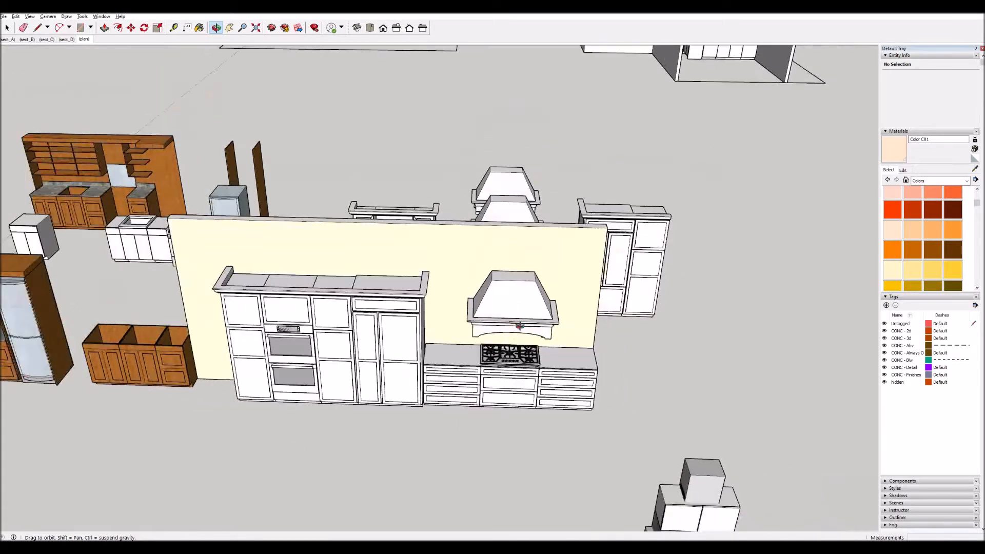
scroll(528, 274, down, 8)
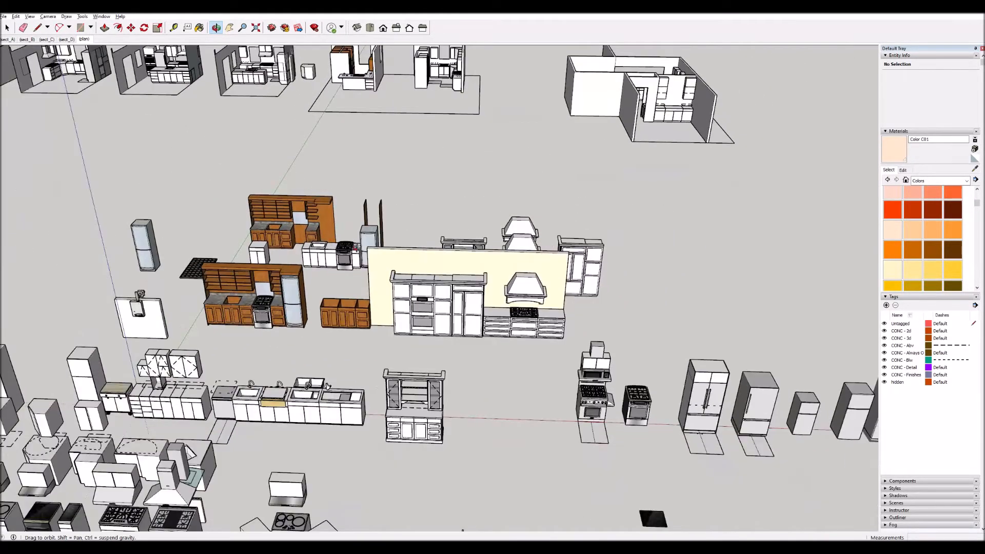
scroll(260, 234, down, 3)
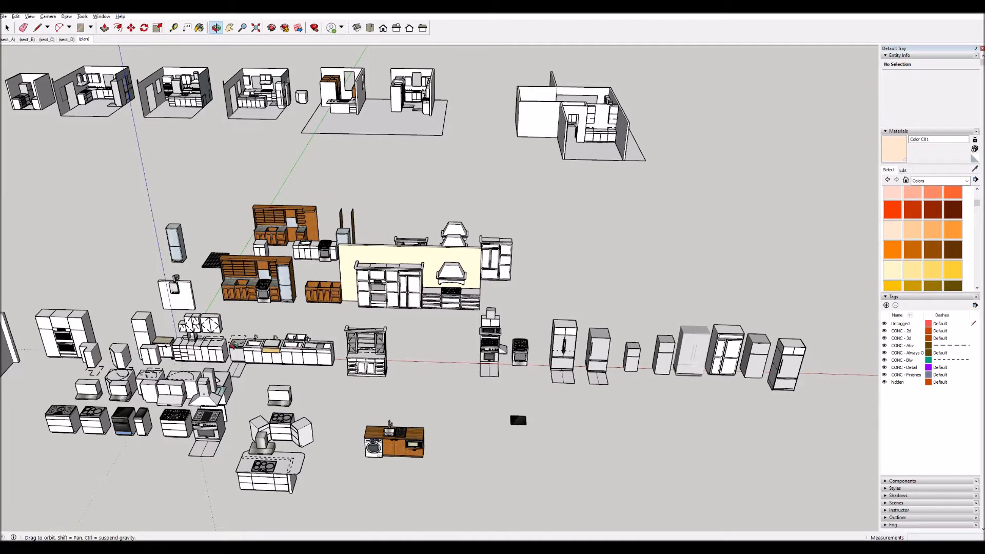
drag(516, 403, 299, 226)
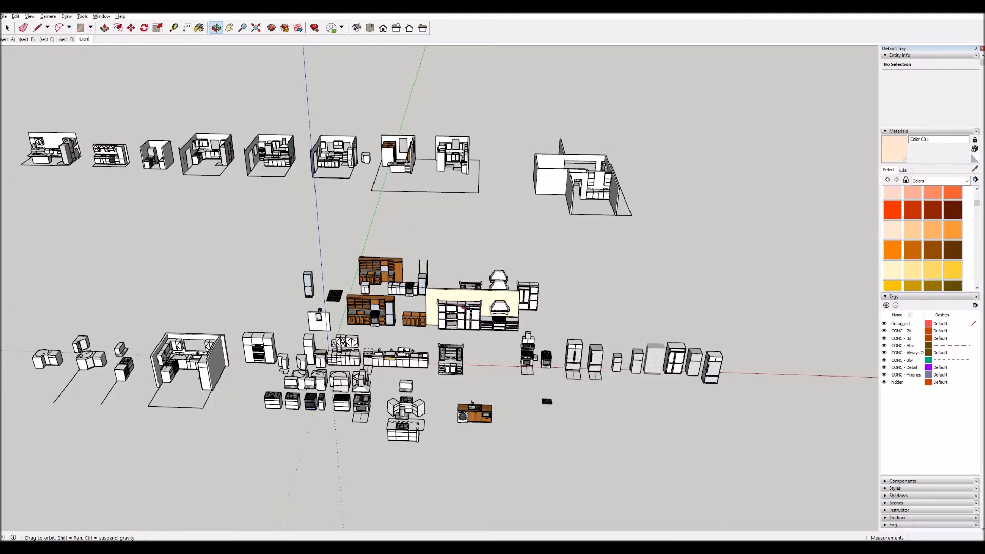
- Inspect the cabinet run against the cream wall, with its double ovens, tall cabinets, range hood and cooktop
scroll(496, 322, up, 3)
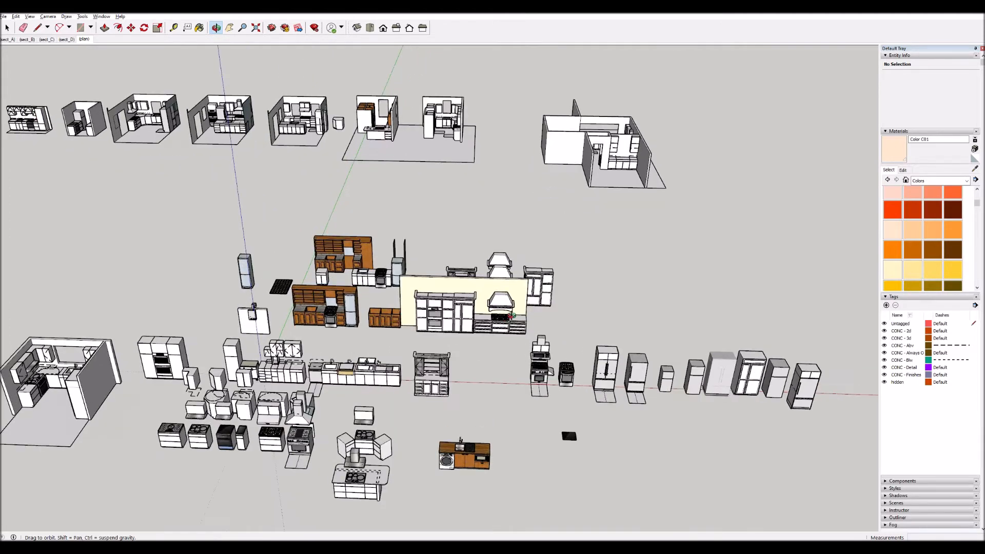
scroll(511, 316, up, 5)
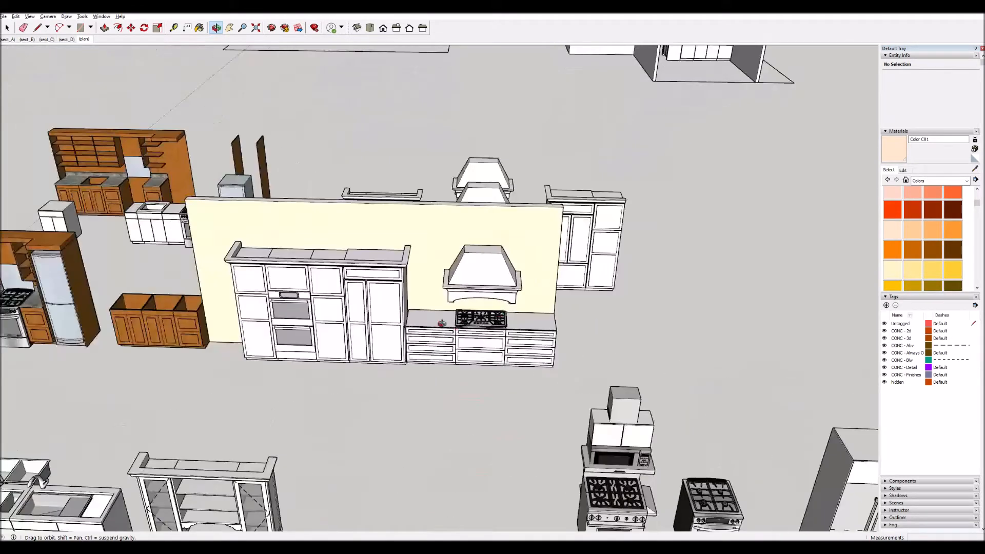
scroll(433, 319, up, 3)
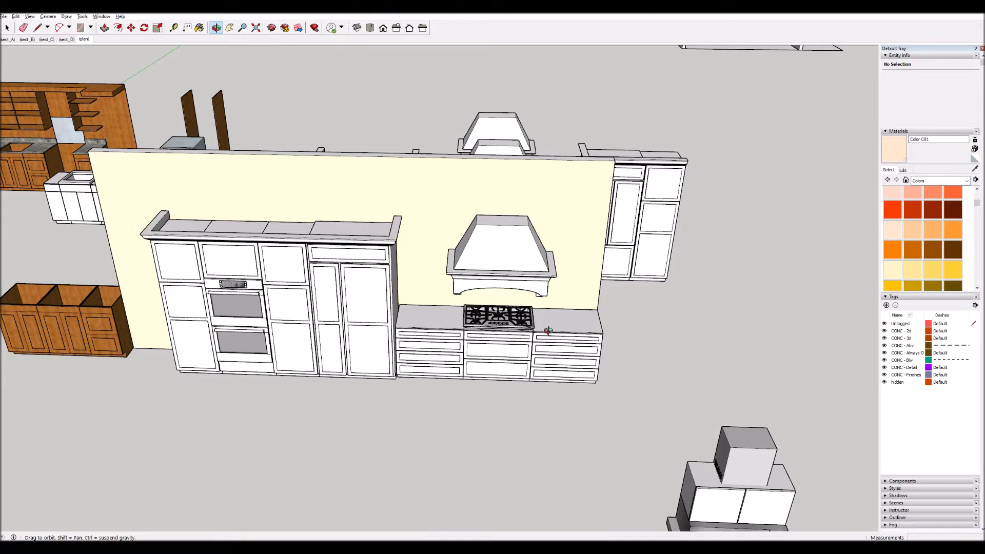
drag(498, 305, 477, 289)
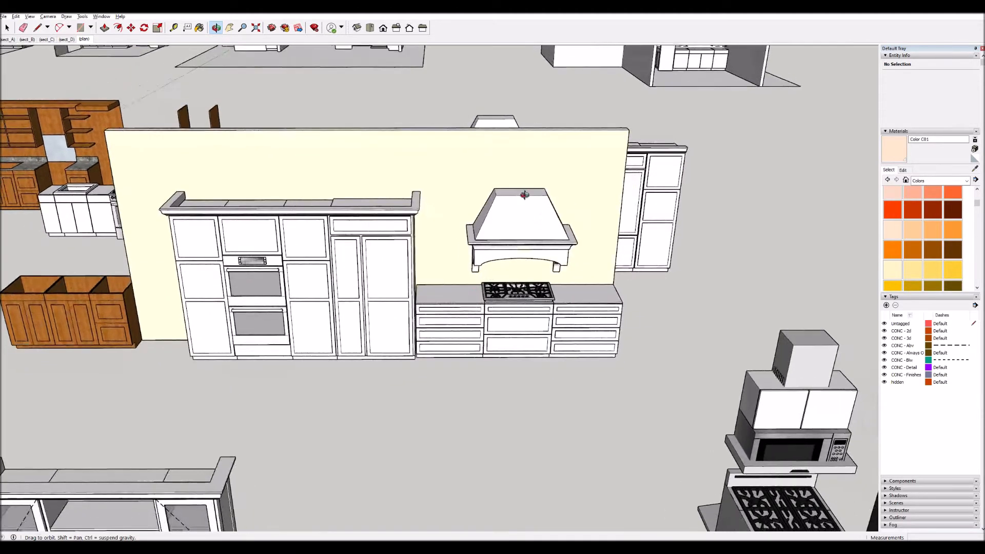
scroll(520, 194, up, 4)
drag(389, 216, 433, 281)
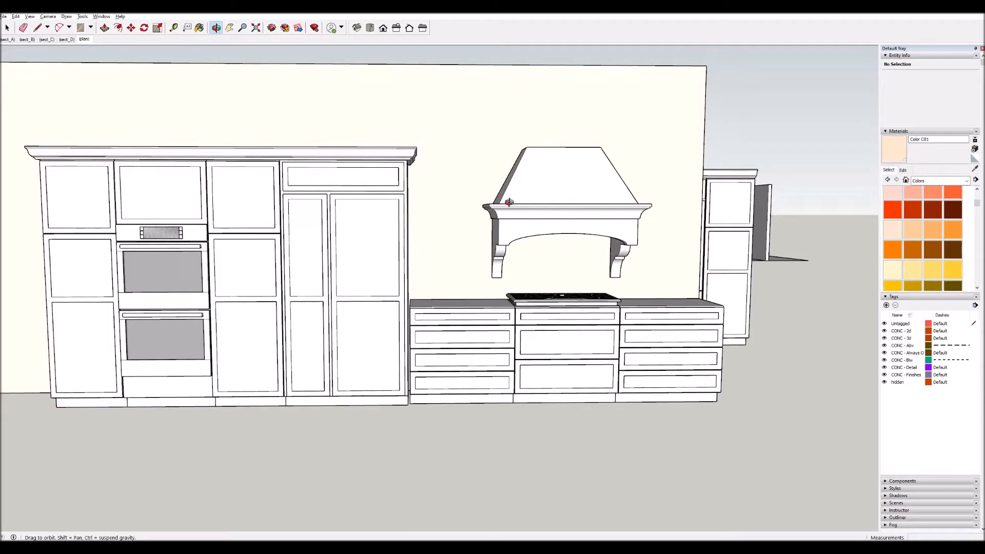
drag(487, 206, 460, 228)
drag(414, 225, 419, 228)
scroll(451, 294, up, 4)
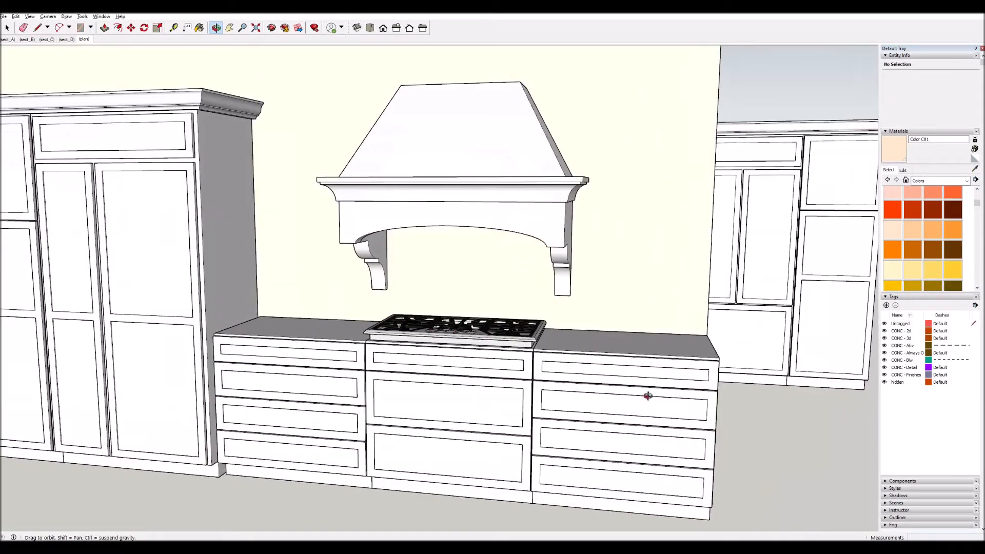
- Examine the drawer base cabinets, cooktop and hood up close, and compare them with the tall cabinets alongside
drag(451, 387, 455, 377)
scroll(617, 371, down, 1)
scroll(349, 353, up, 2)
drag(352, 350, 431, 403)
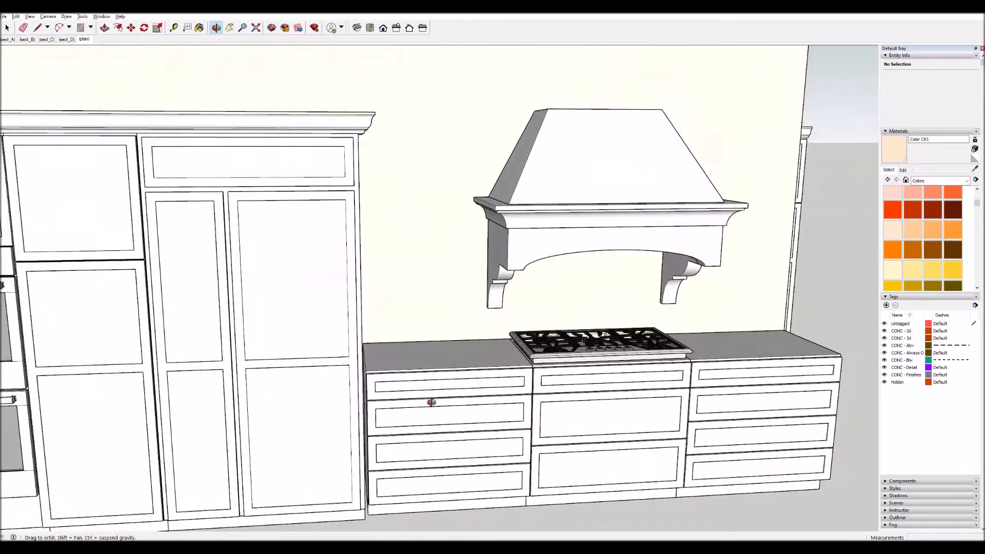
scroll(431, 402, down, 2)
scroll(567, 324, down, 1)
scroll(638, 325, down, 1)
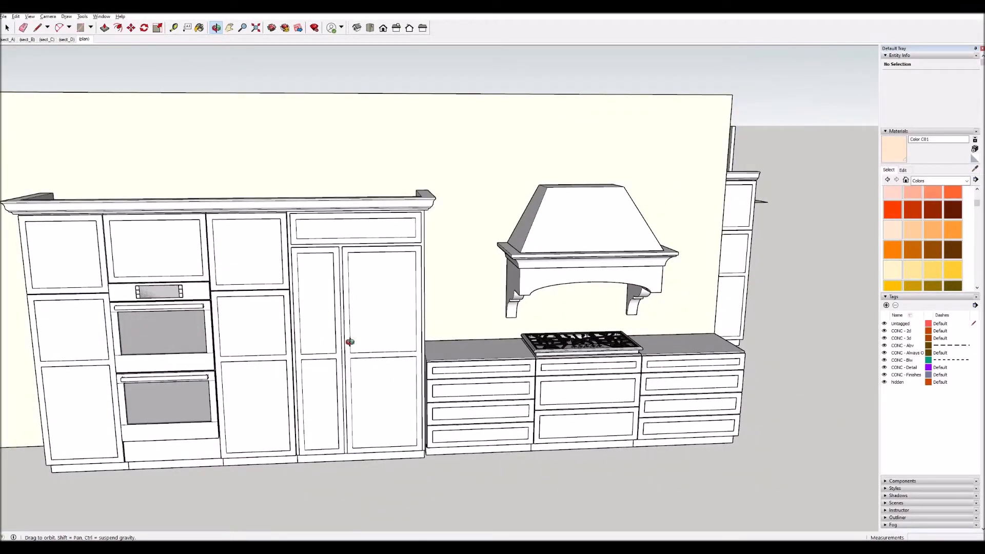
scroll(564, 338, down, 1)
drag(385, 350, 380, 314)
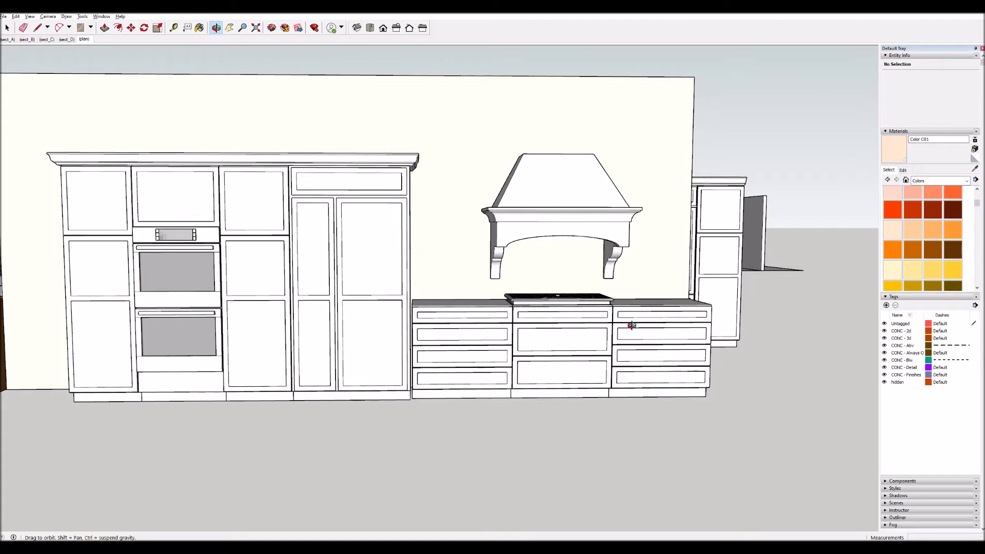
- Examine the range hood, its corbels and the cooktop from the end of the cabinet run, along with the neighbouring tall cabinets
drag(558, 247, 452, 309)
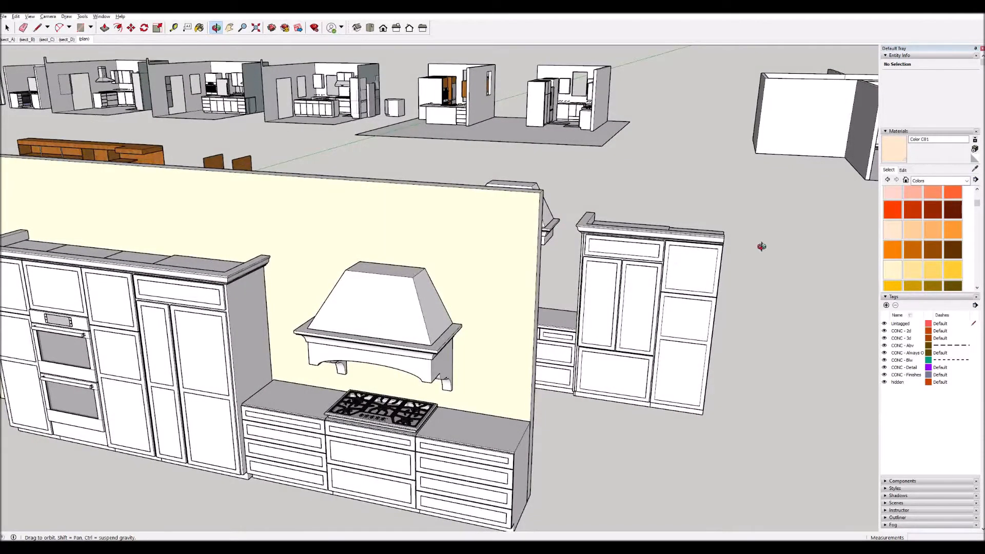
scroll(711, 257, down, 2)
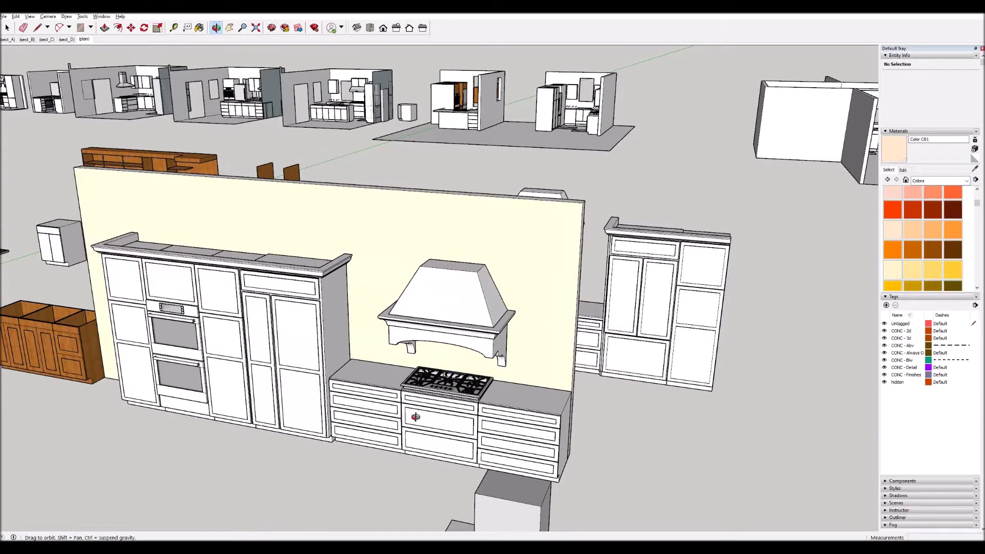
scroll(415, 416, up, 3)
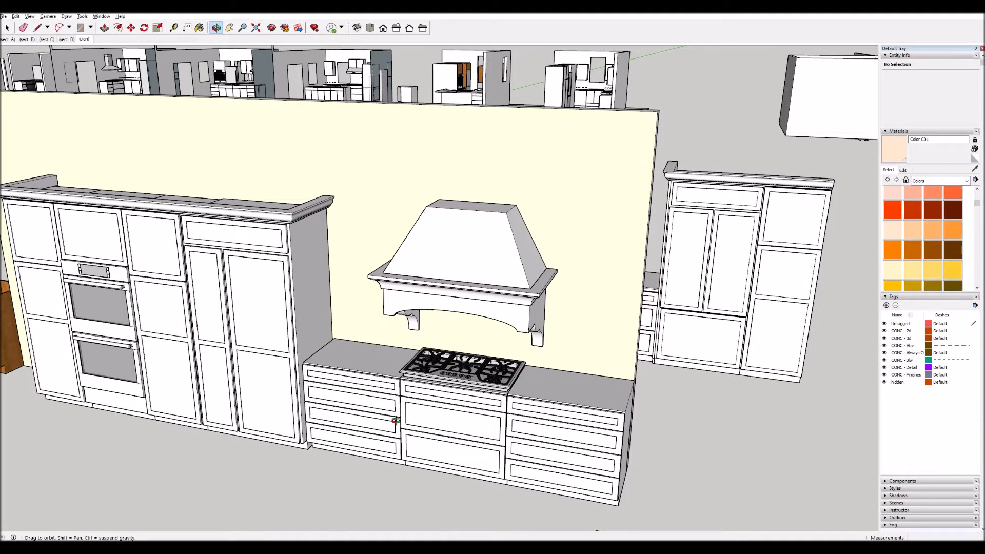
drag(445, 423, 349, 409)
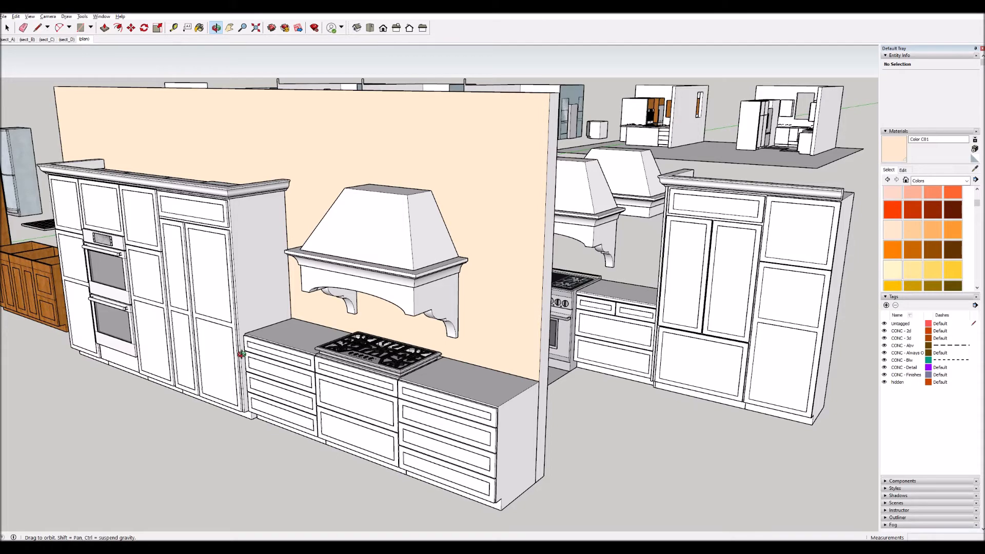
drag(260, 374, 290, 376)
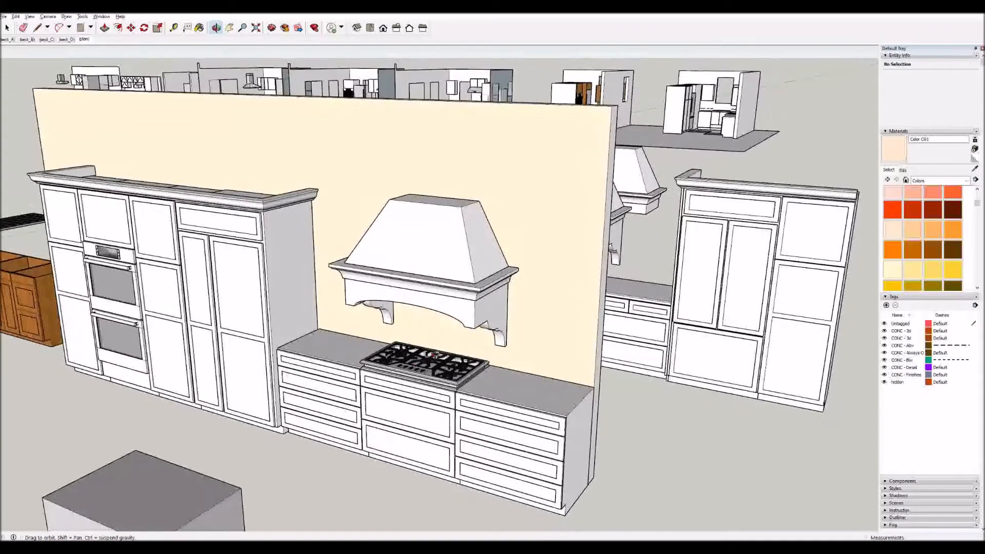
scroll(460, 322, up, 4)
drag(462, 326, 450, 275)
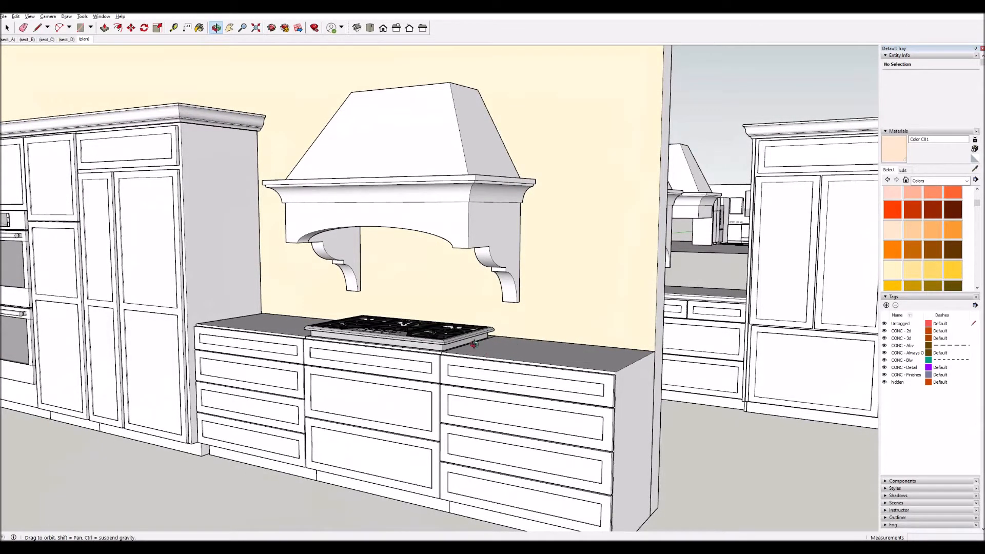
drag(409, 326, 472, 367)
scroll(367, 333, up, 5)
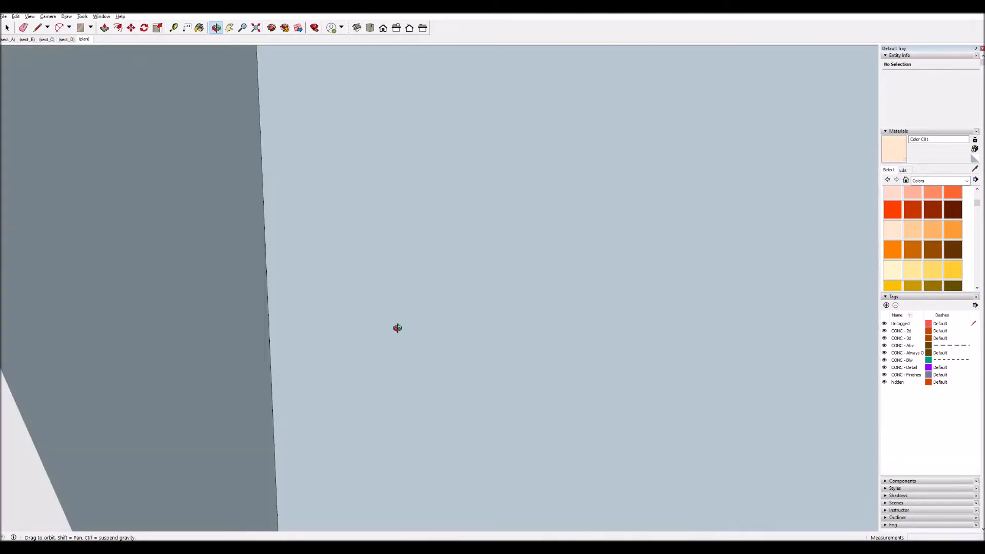
scroll(532, 318, up, 10)
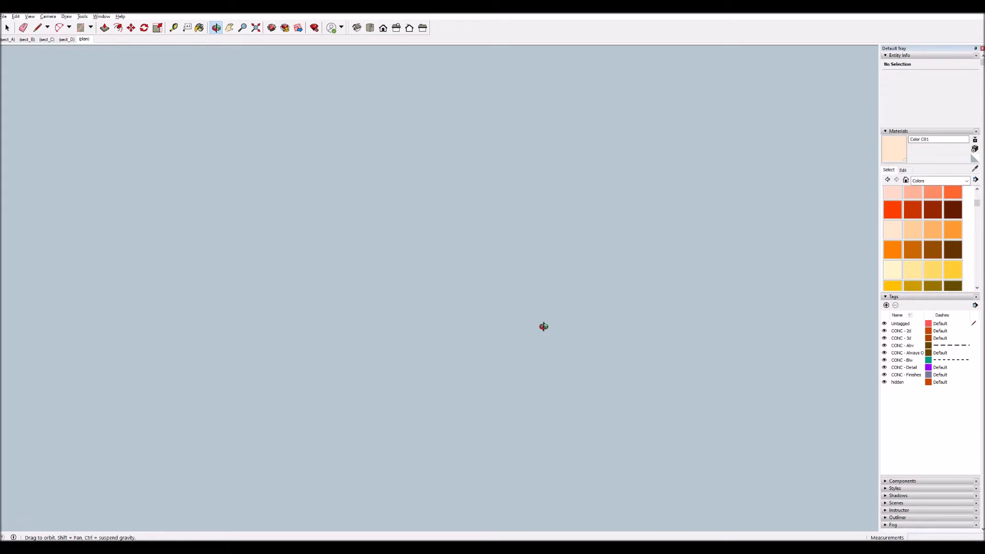
scroll(543, 328, down, 10)
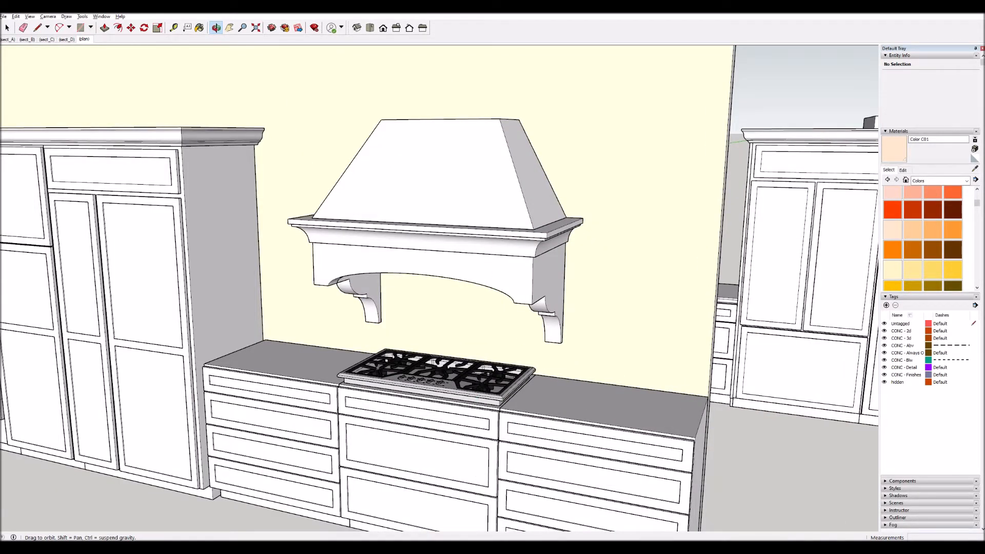
- Compare the kitchen range hood reference photos in the browser, including the stone, wood mantel and copper designs, and return to the SketchUp model
mouse_move(215, 548)
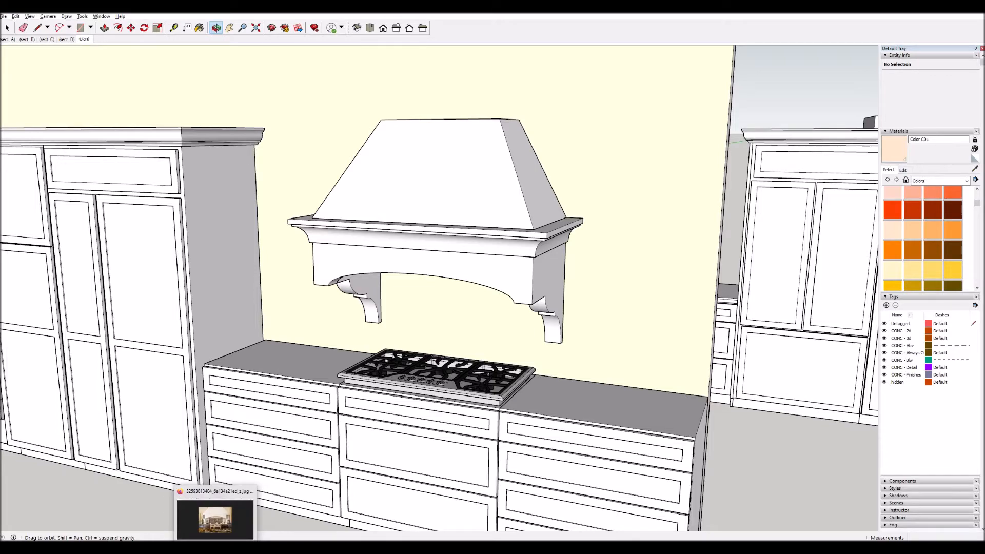
click(215, 520)
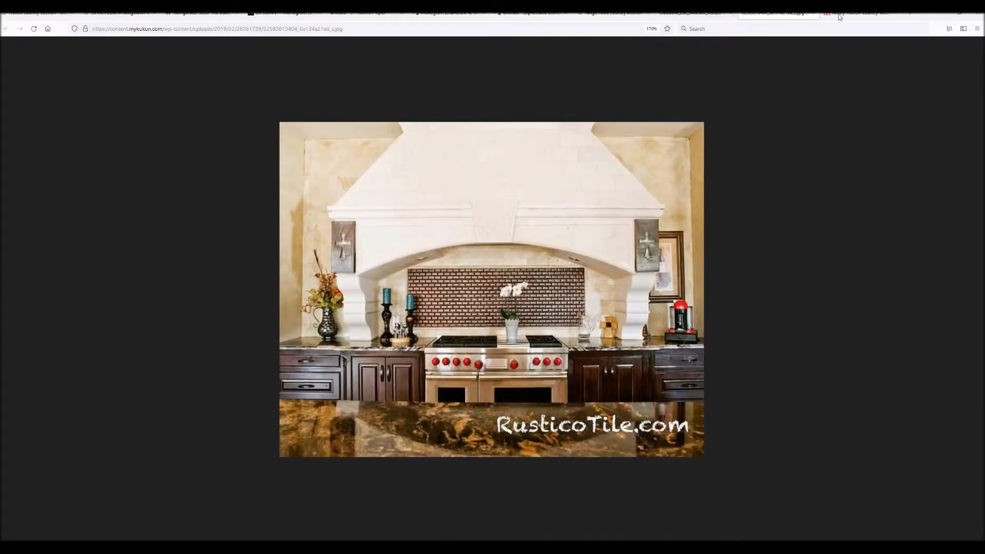
click(847, 15)
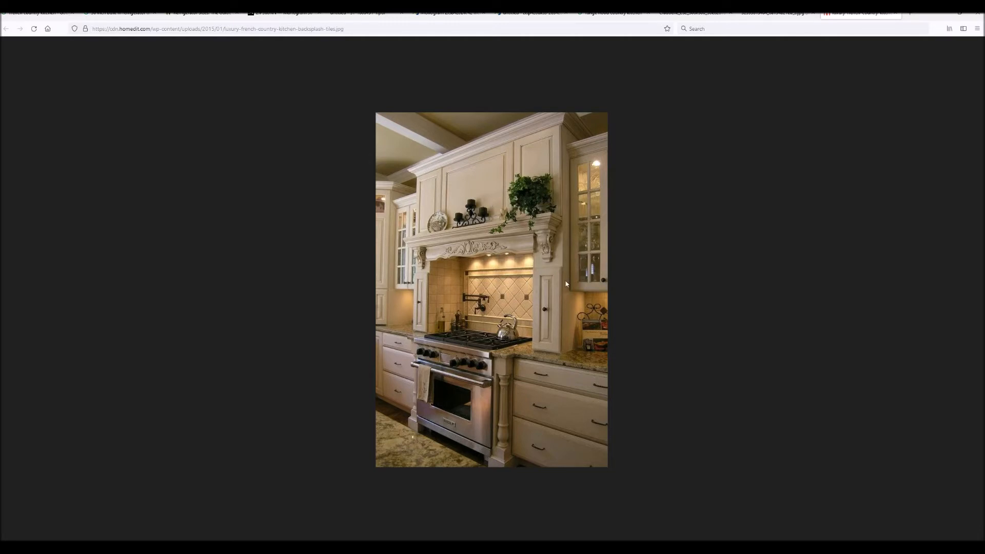
click(775, 14)
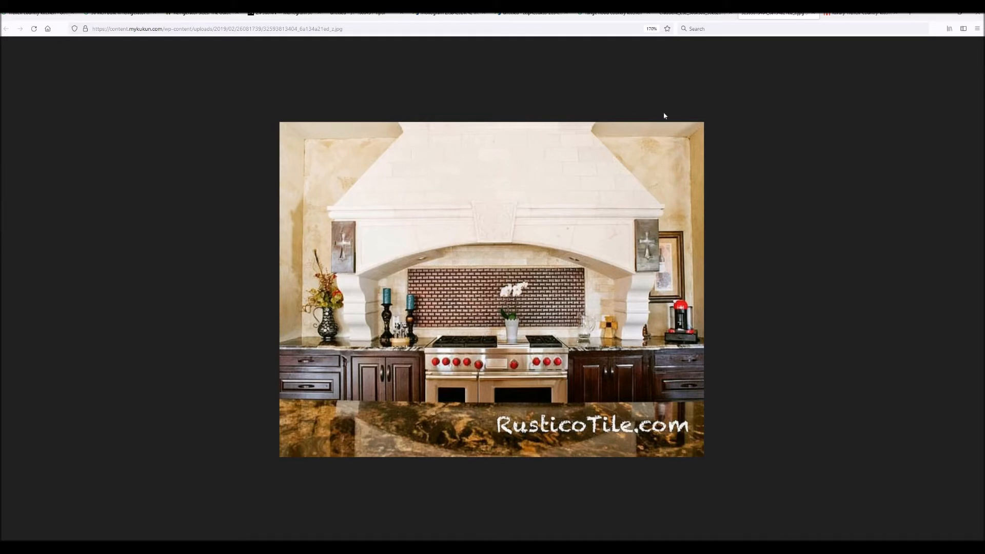
click(697, 14)
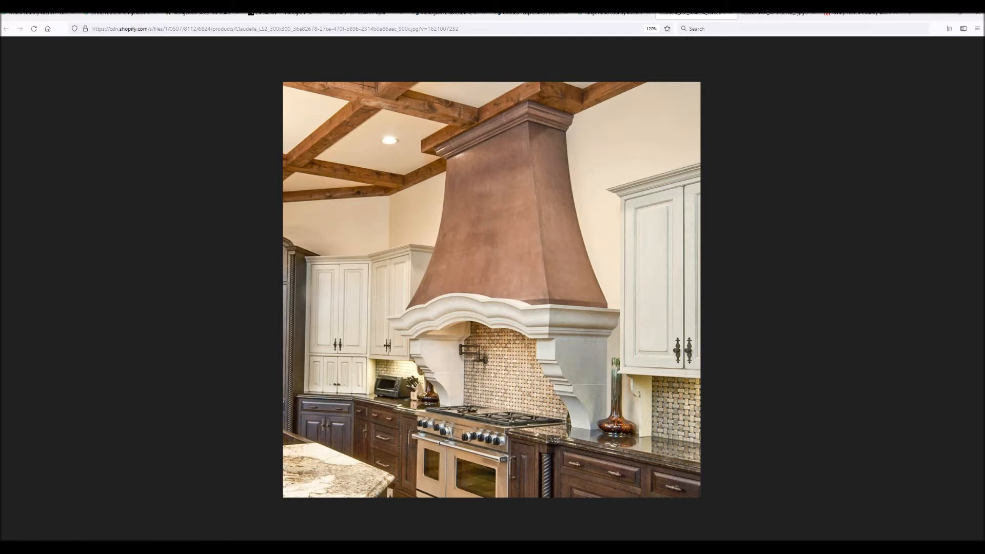
mouse_move(196, 548)
click(175, 521)
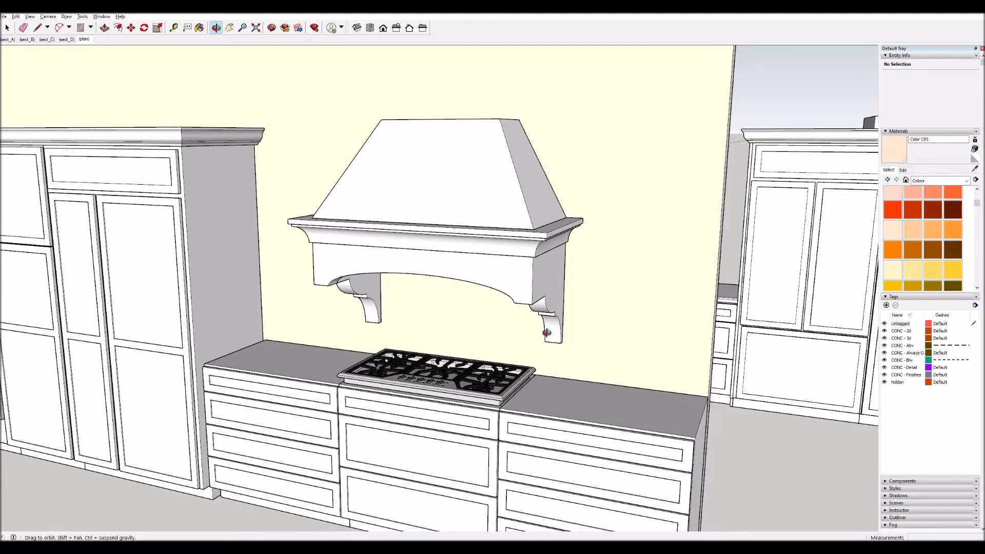
- Examine the range hood and its corbels above the cooktop from higher angles, together with the full cabinet run
drag(550, 329, 555, 327)
drag(446, 358, 500, 314)
drag(539, 279, 511, 358)
scroll(545, 295, down, 5)
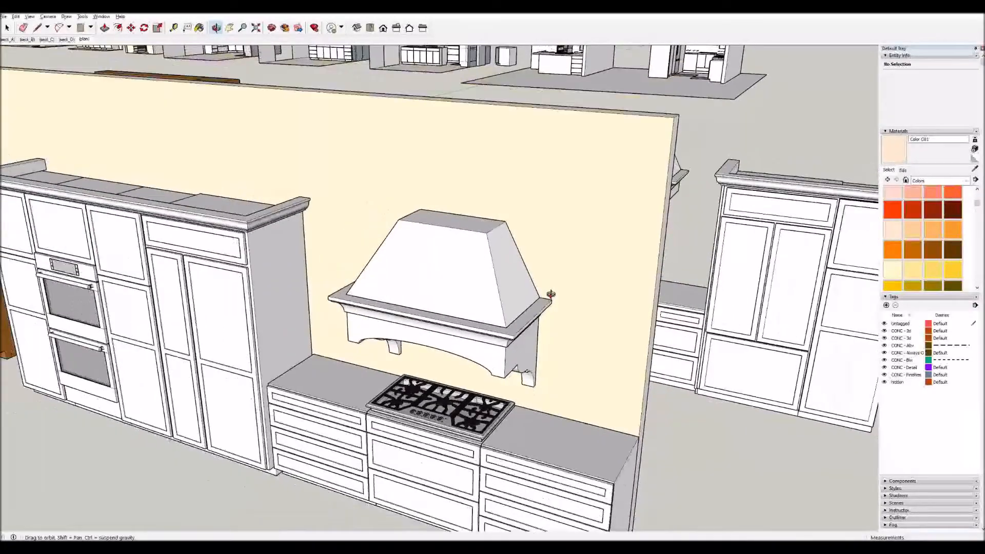
scroll(557, 293, down, 2)
drag(520, 361, 465, 325)
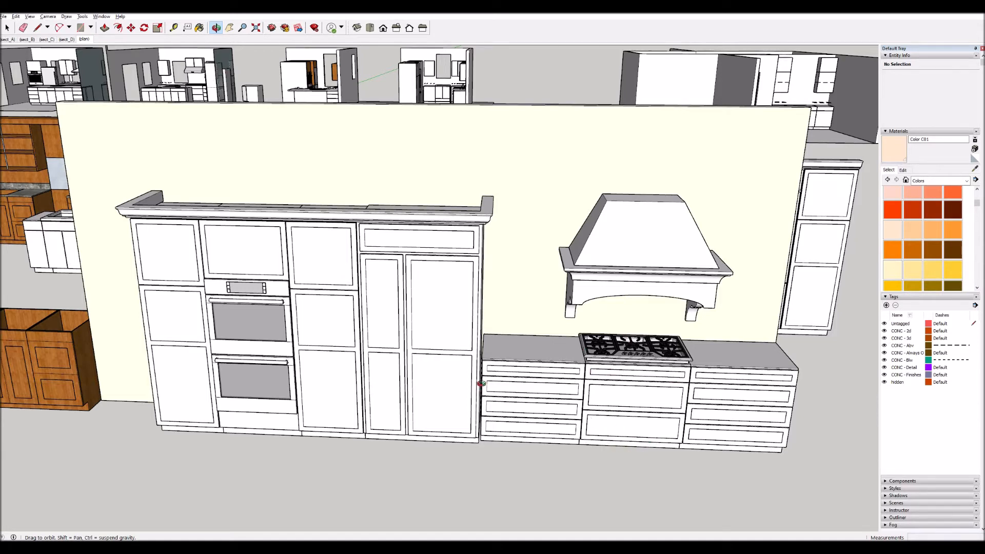
- Review the cabinet run from its open end, comparing the drawer bases, cooktop and hood with the run standing behind the wall
key(alt)
key(h)
drag(560, 384, 417, 389)
key(o)
drag(499, 411, 488, 443)
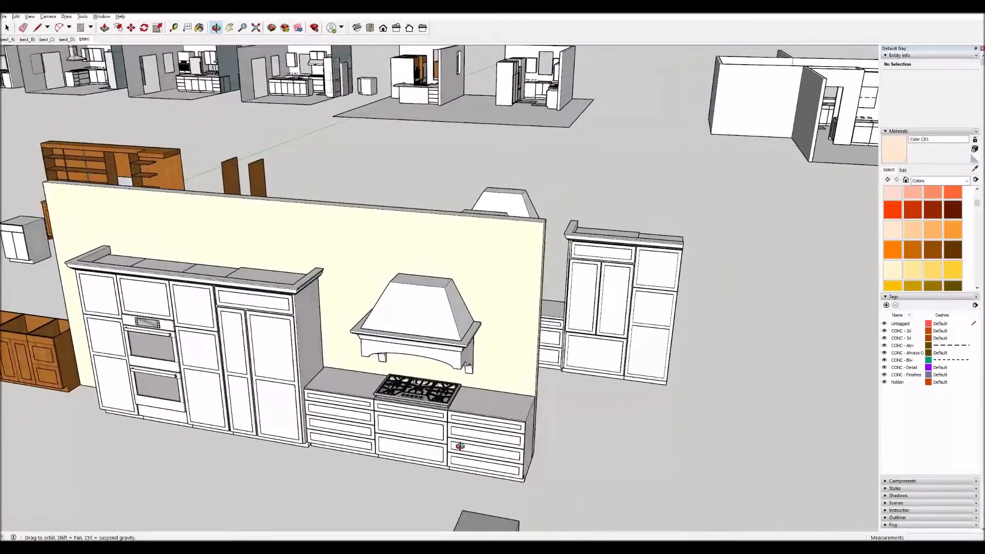
scroll(386, 447, up, 1)
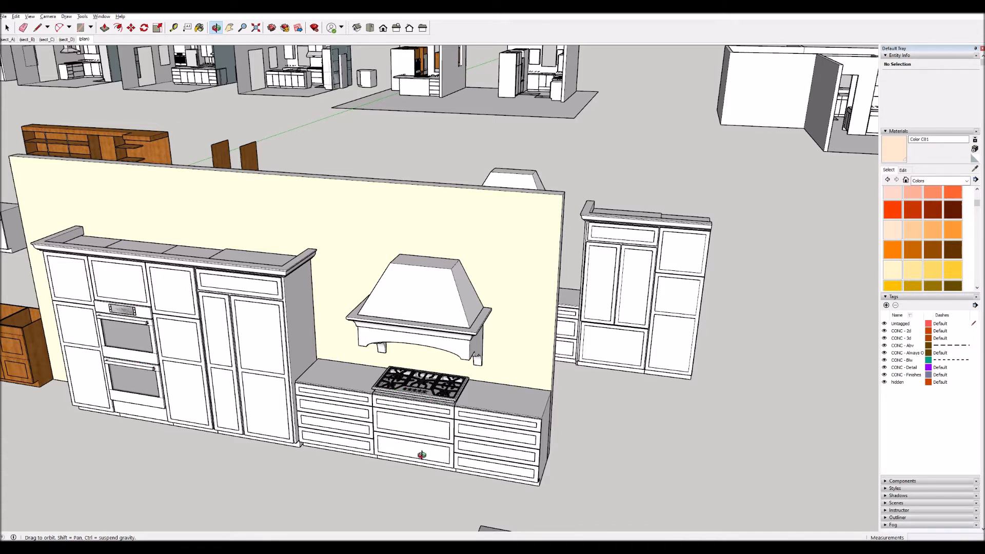
scroll(435, 457, up, 2)
scroll(435, 457, up, 2)
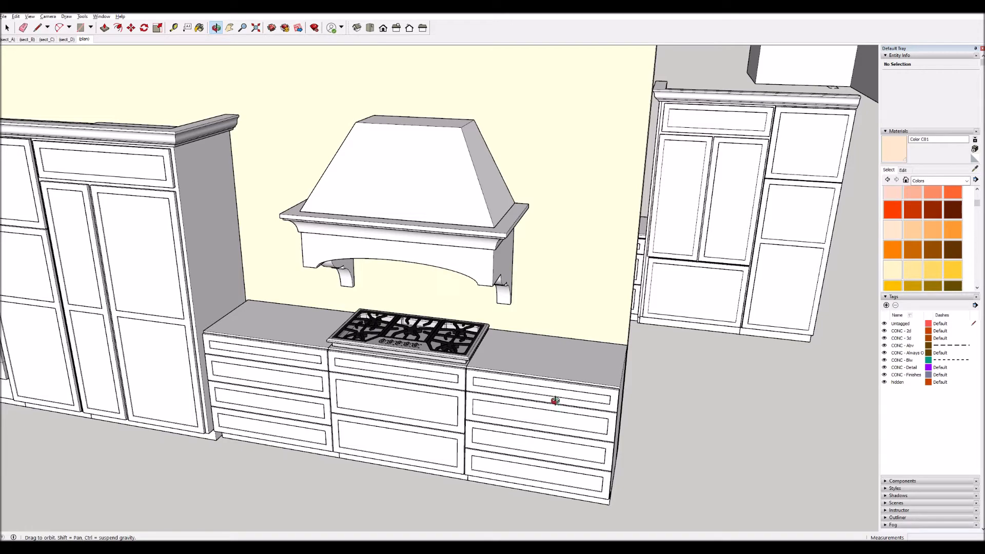
- Move the cream wall behind the second cabinet run, against the back corner of its tall cabinets
shift+drag(577, 396, 289, 362)
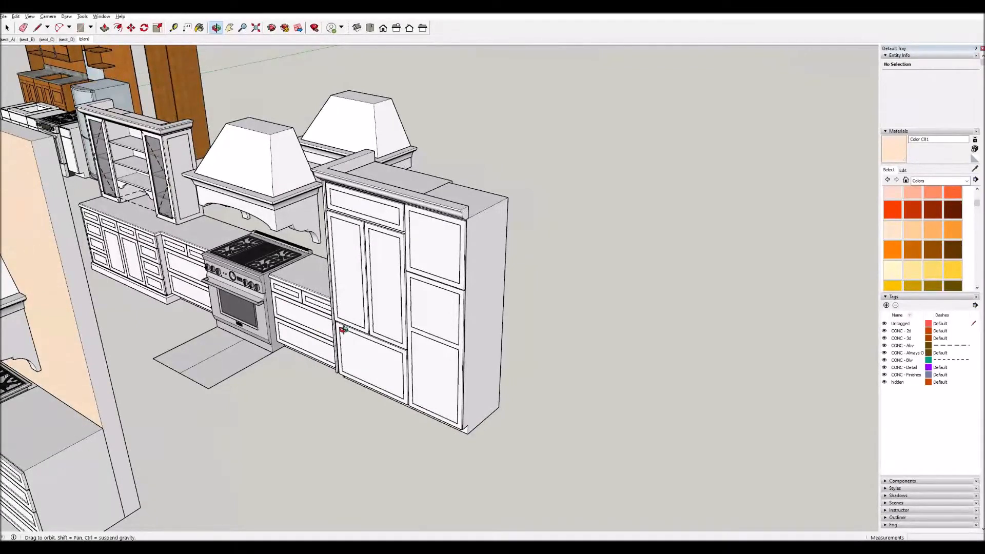
key(space)
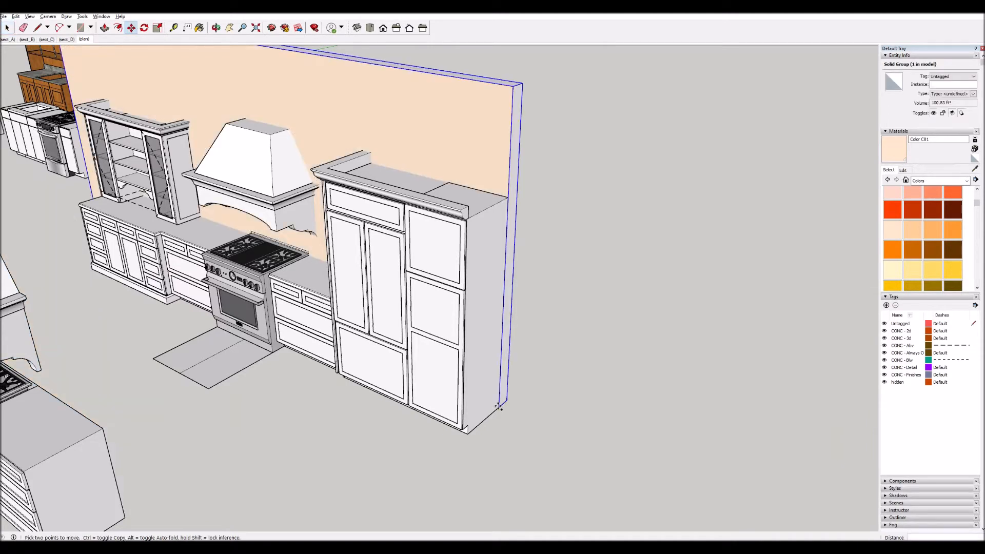
click(499, 407)
middle_drag(444, 337, 393, 278)
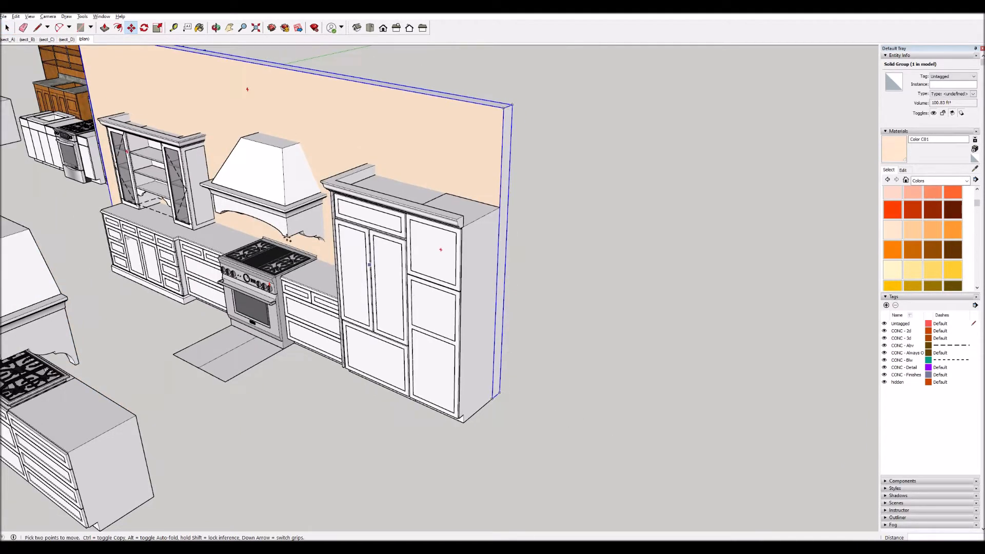
- Move the range hood above the freestanding range 3 inches forward from the wall inside its group
key(space)
click(277, 183)
double_click(265, 185)
click(296, 225)
key(m)
click(637, 414)
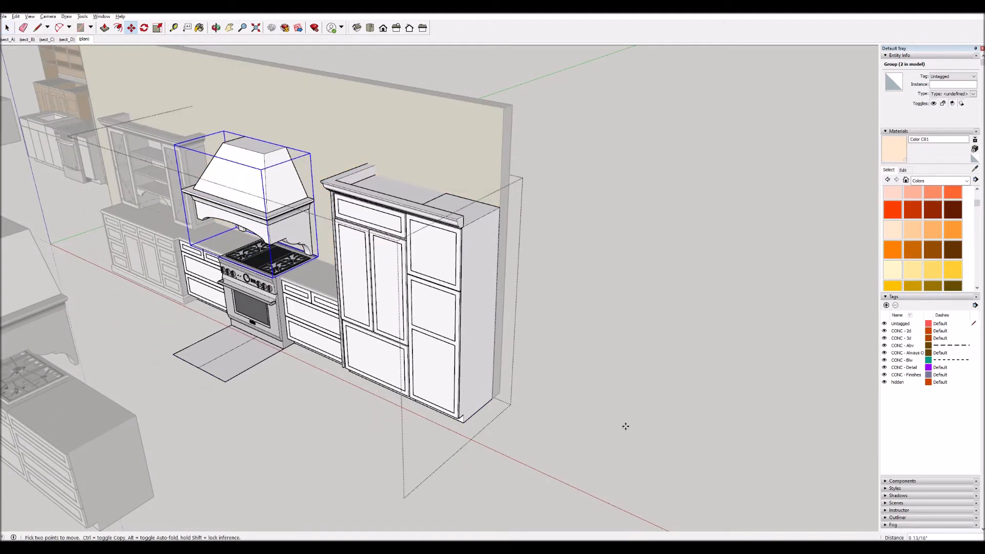
key(Return)
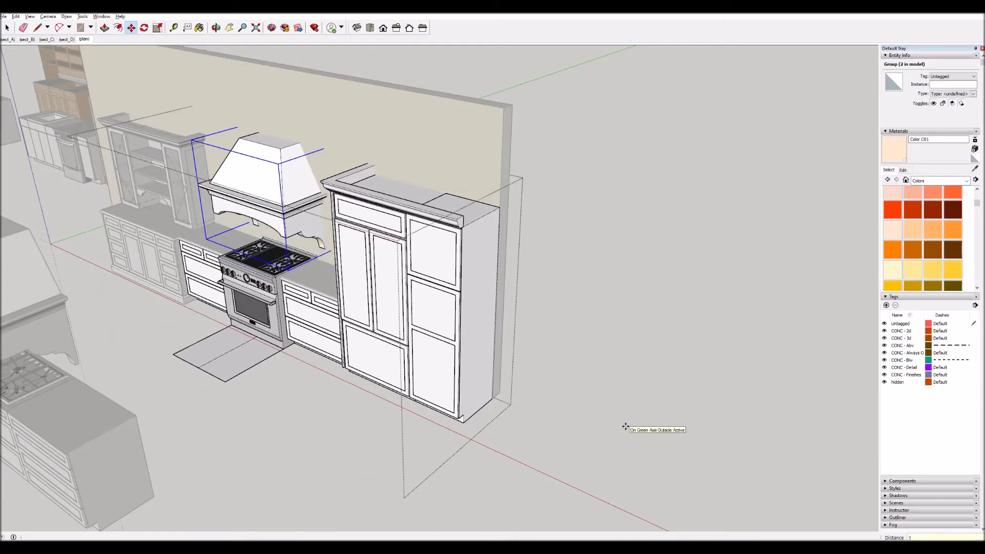
text(3)
key(Return)
key(space)
click(625, 426)
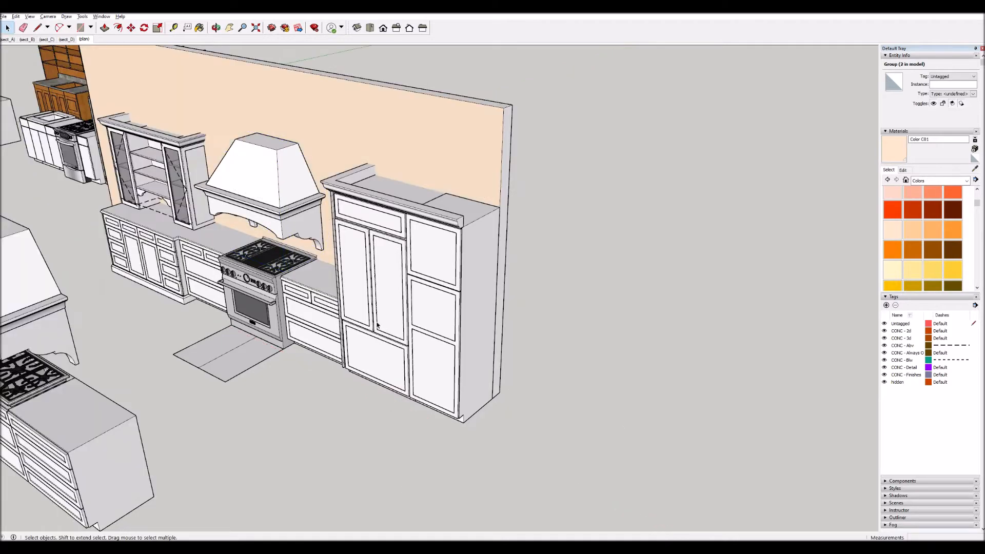
- Inspect the second cabinet run's range, hood, drawer bases and tall refrigerator cabinets against the cream wall
scroll(82, 239, up, 4)
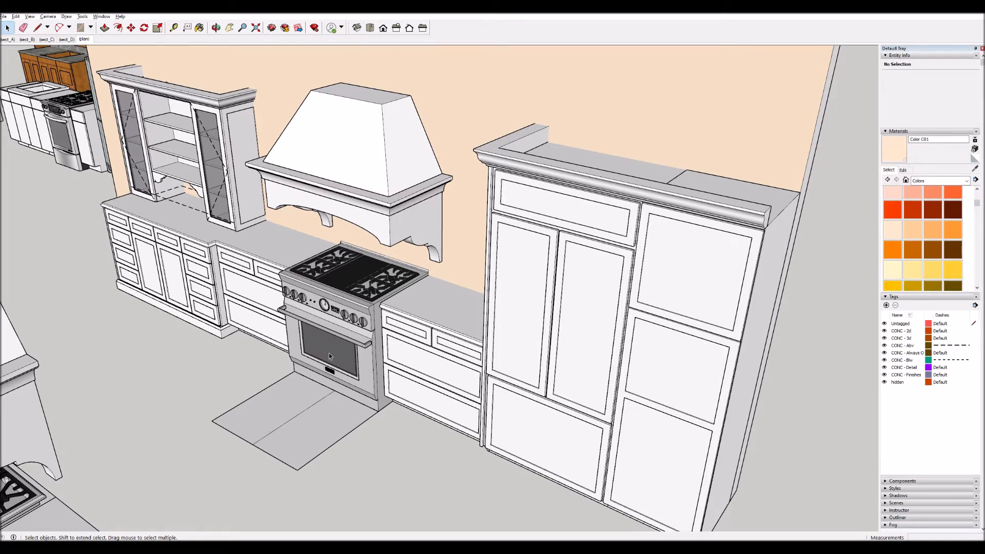
scroll(329, 355, down, 2)
middle_drag(322, 359, 452, 385)
scroll(584, 379, up, 3)
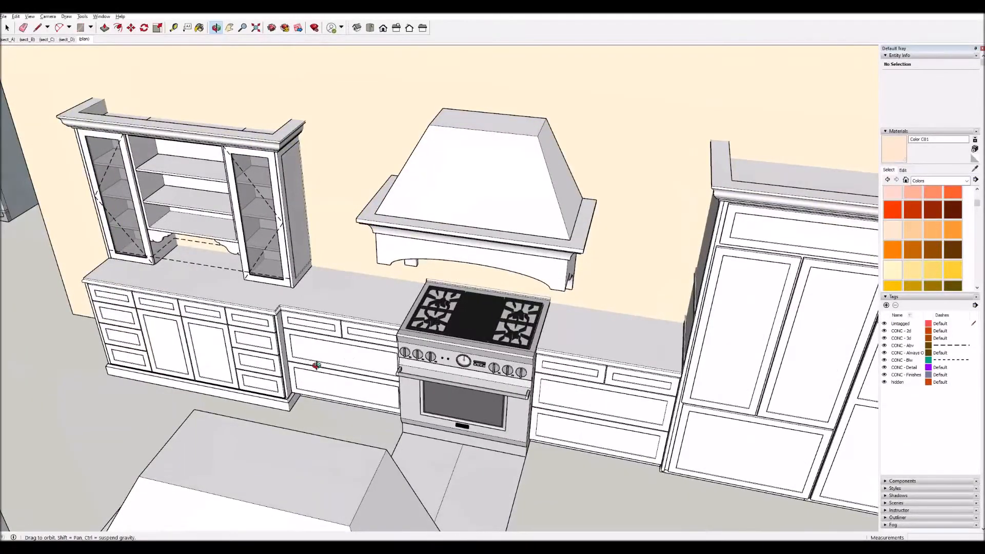
middle_drag(298, 358, 307, 333)
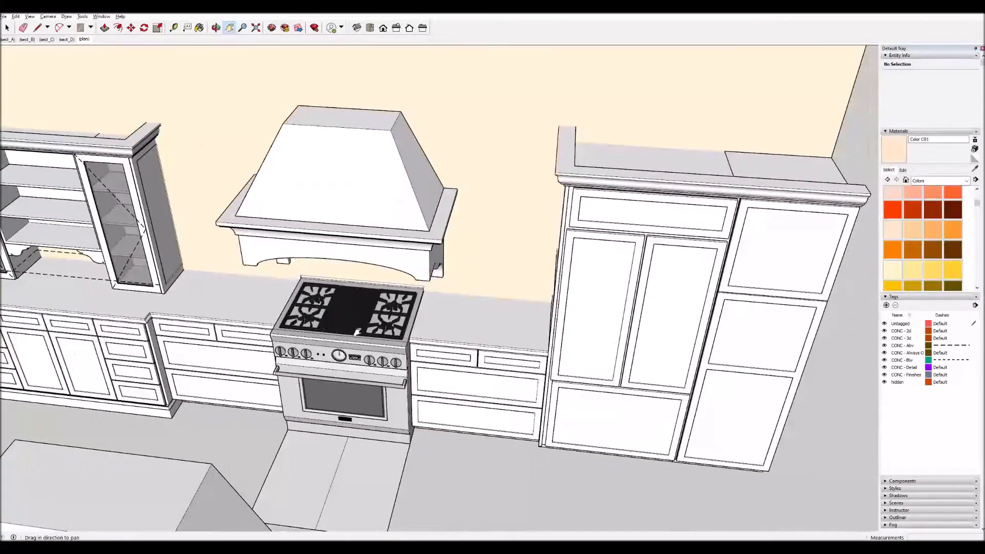
scroll(384, 334, down, 1)
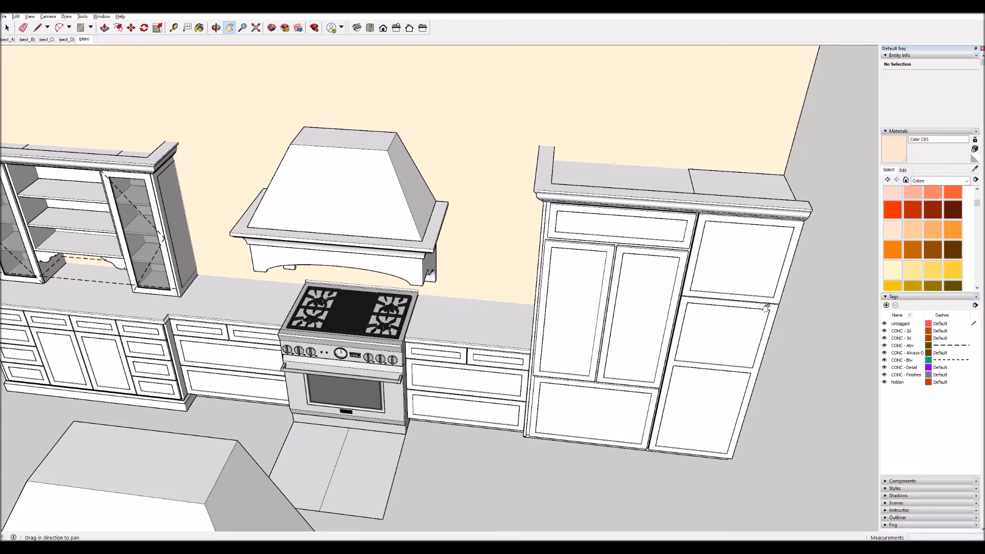
- Examine the hutch with glass doors and open shelves, its base cabinets and the adjoining countertop beside the range
scroll(725, 345, down, 3)
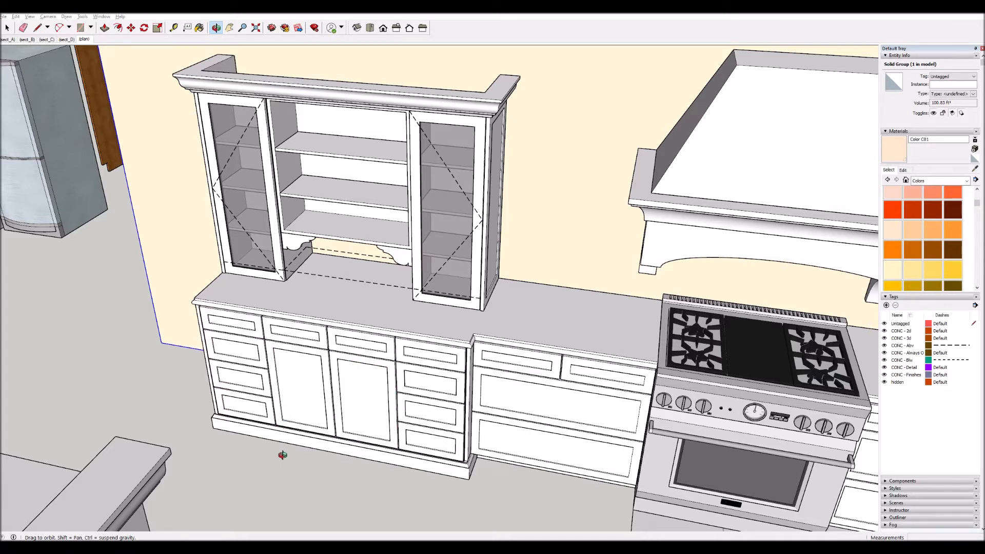
scroll(267, 480, down, 1)
scroll(293, 370, down, 1)
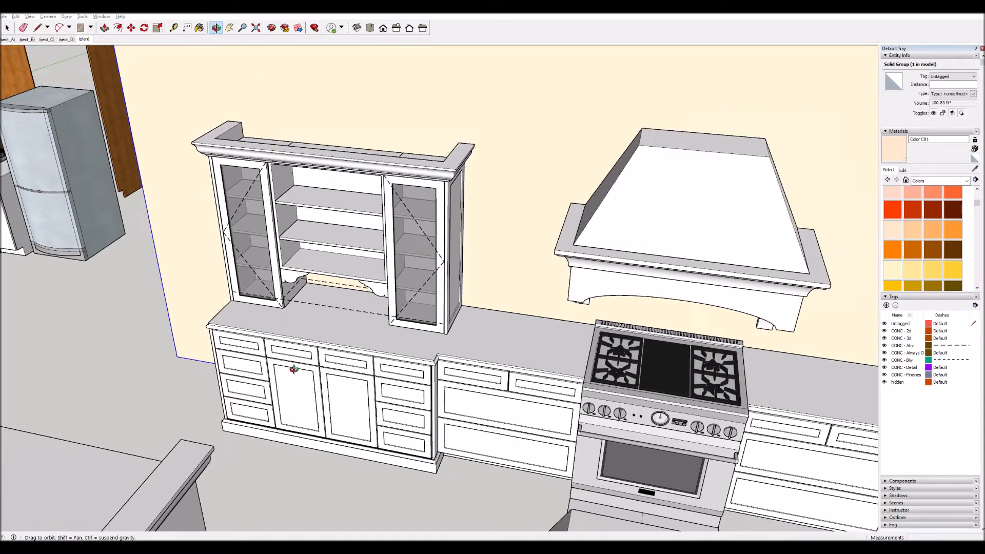
scroll(291, 350, down, 1)
scroll(291, 351, down, 5)
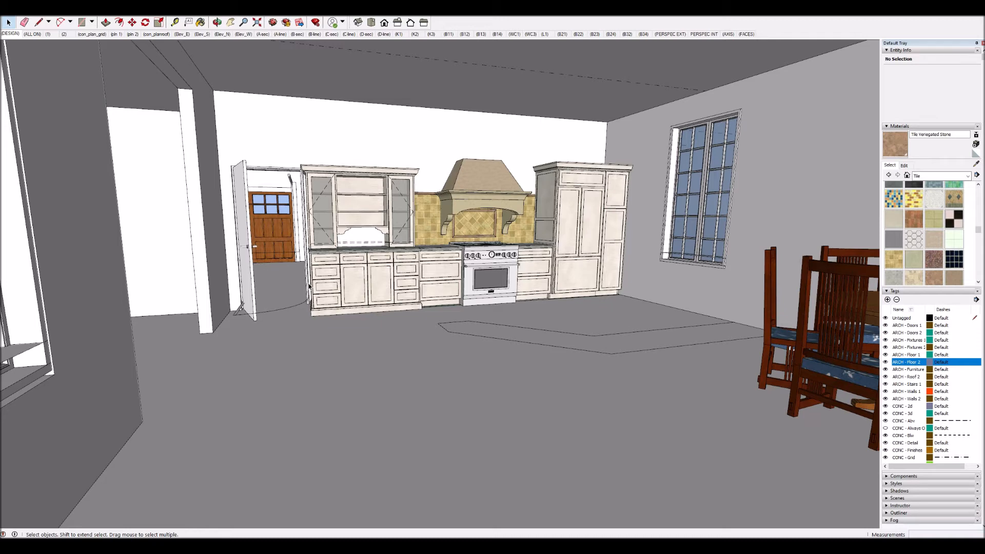
- Inspect the finished cabinet run in the house model's kitchen, including the hutch beside the open door and the surrounding walls
click(316, 249)
middle_drag(316, 249, 316, 247)
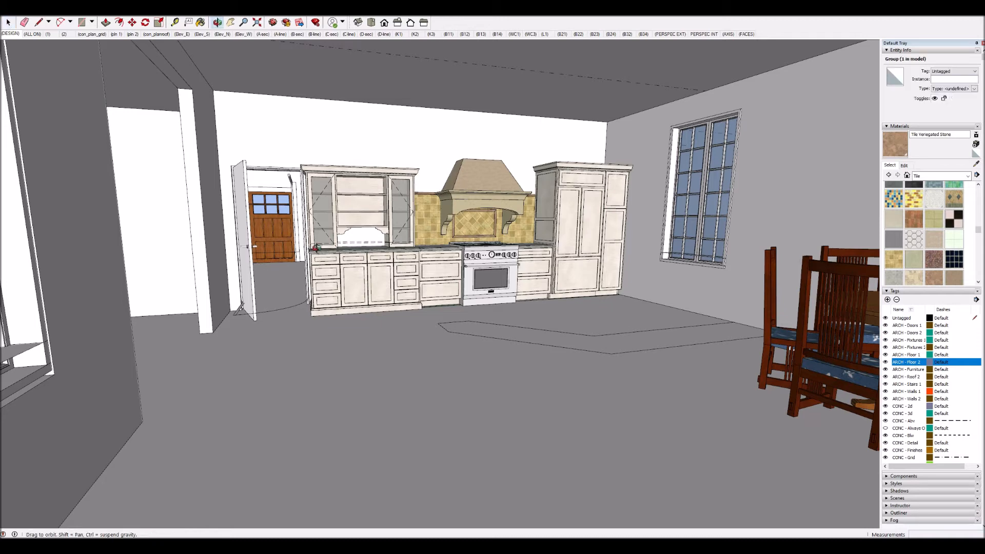
scroll(316, 248, down, 2)
scroll(207, 209, up, 3)
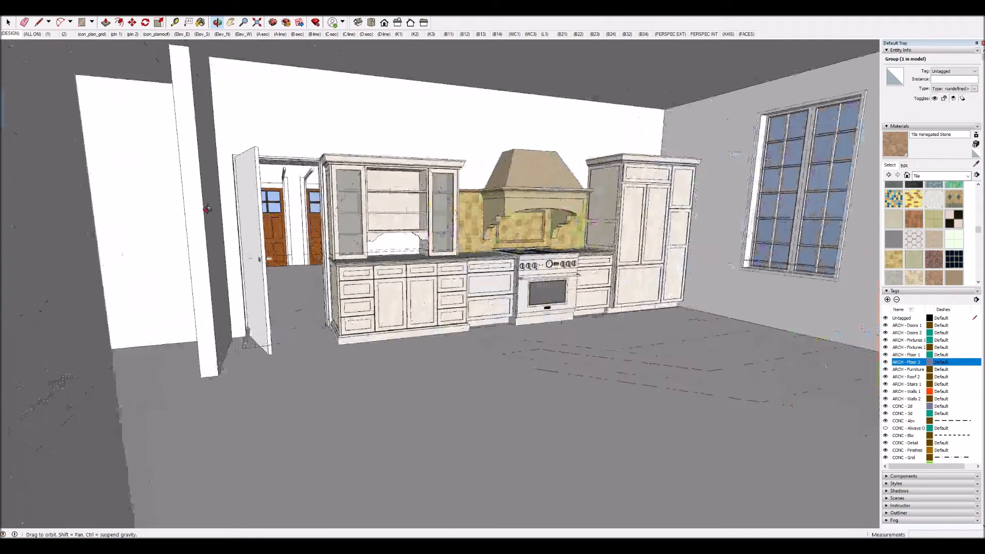
scroll(207, 209, up, 4)
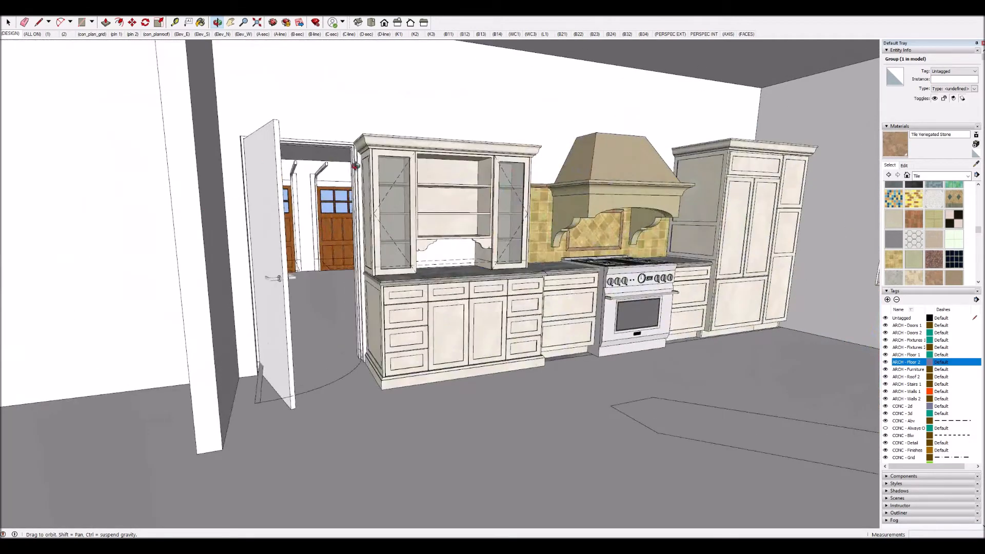
mouse_move(419, 274)
mouse_down()
mouse_move(361, 313)
mouse_move(319, 317)
mouse_up()
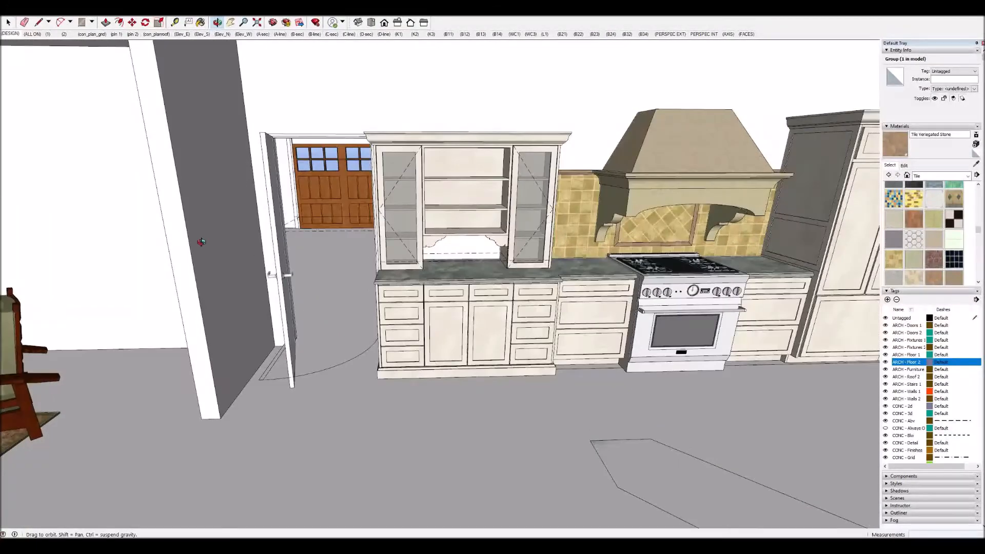
drag(178, 243, 85, 163)
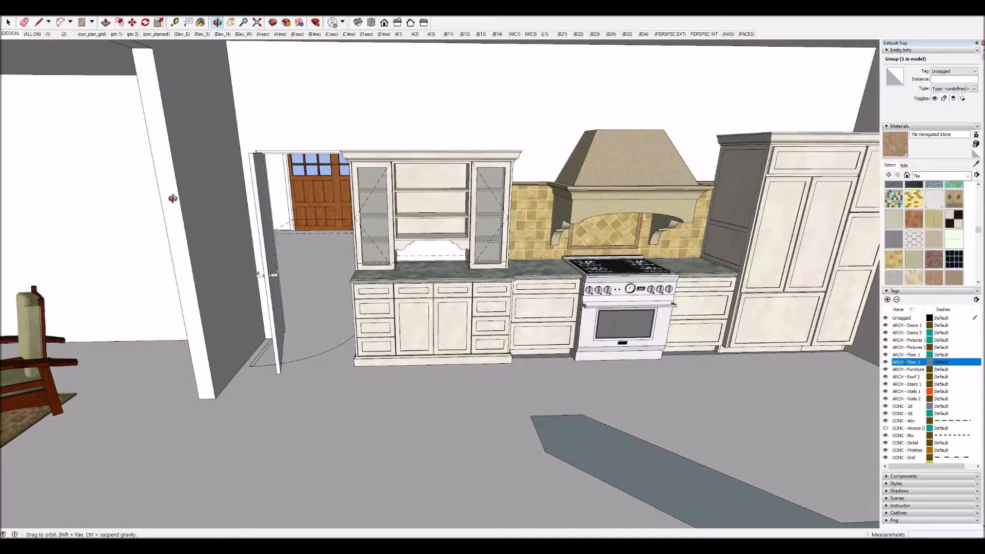
drag(238, 200, 260, 198)
drag(283, 259, 283, 260)
mouse_move(435, 289)
mouse_down()
mouse_move(455, 269)
mouse_move(533, 250)
mouse_up()
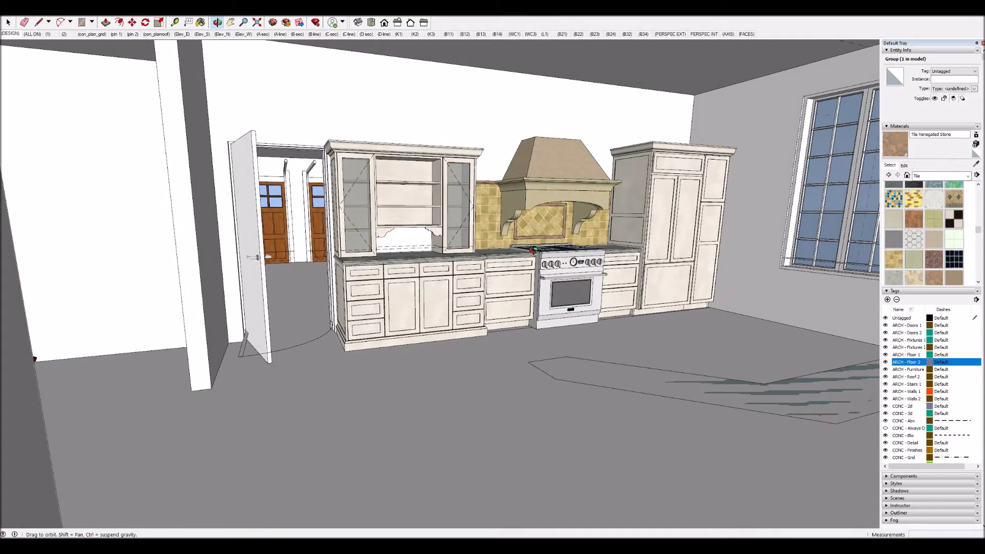
- Examine the range, stone hood with corbels and framed diagonal-tile backsplash up close from the front
drag(533, 250, 218, 252)
scroll(610, 228, up, 3)
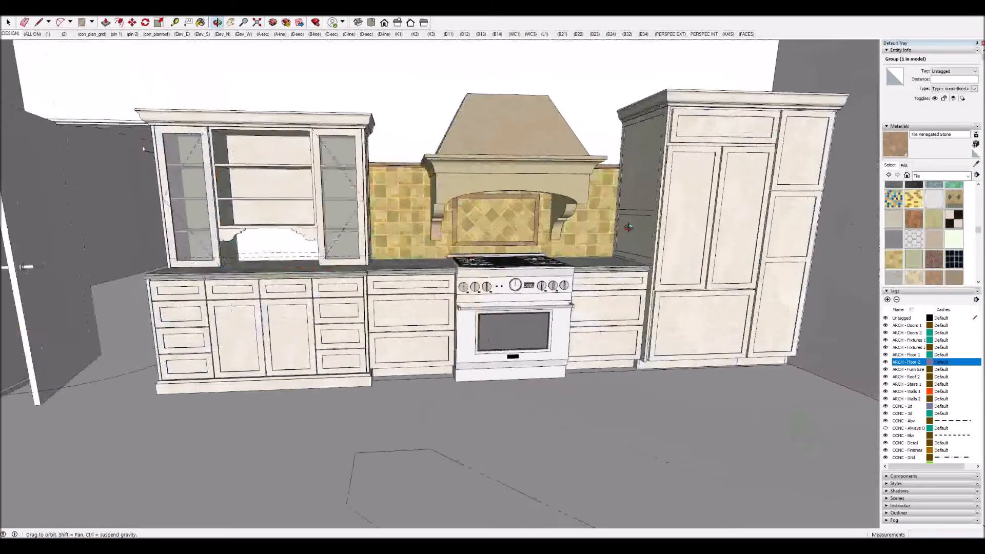
drag(588, 229, 579, 200)
scroll(515, 205, up, 3)
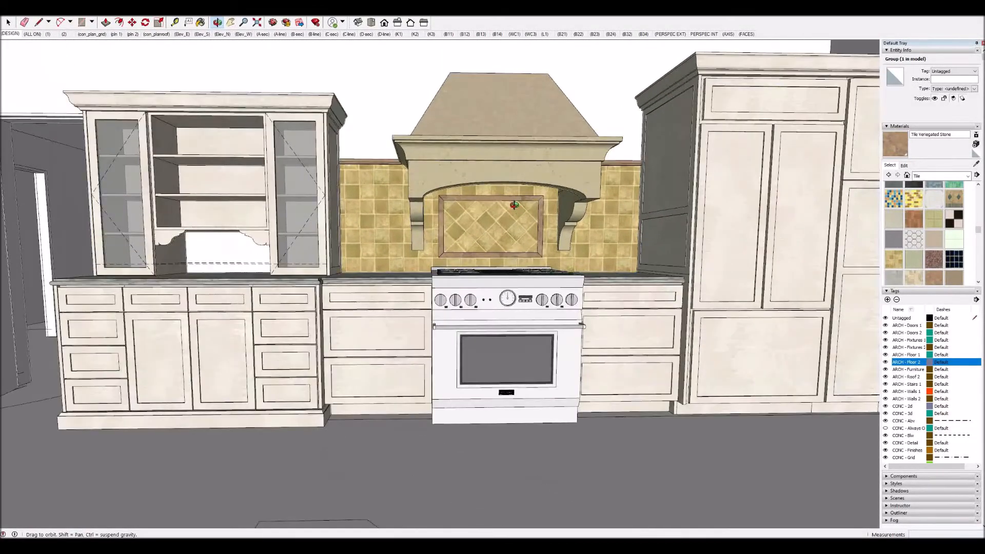
scroll(514, 205, up, 4)
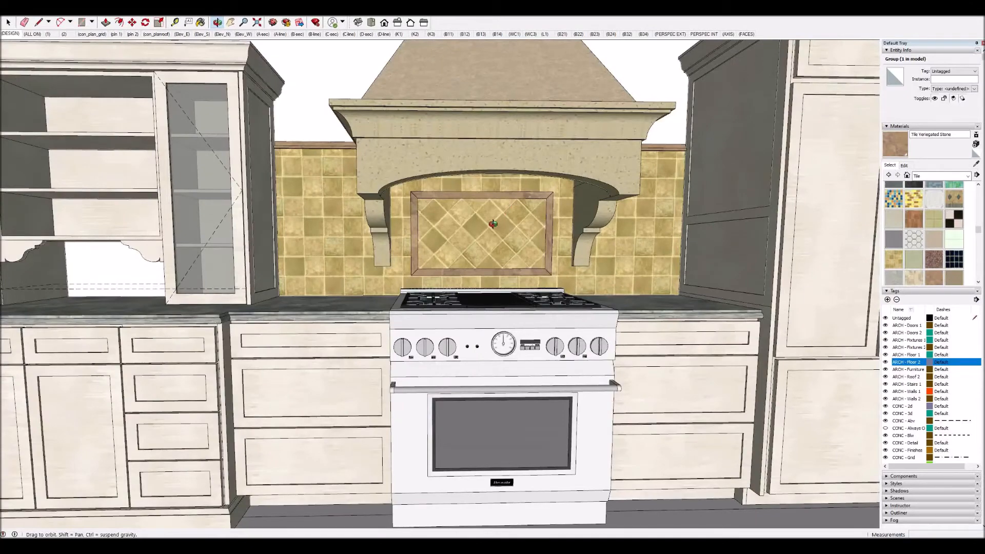
- View the whole kitchen wall in the context of the room, from the doorway to the large window
drag(488, 231, 448, 216)
scroll(530, 225, down, 5)
scroll(530, 225, down, 3)
scroll(486, 217, down, 5)
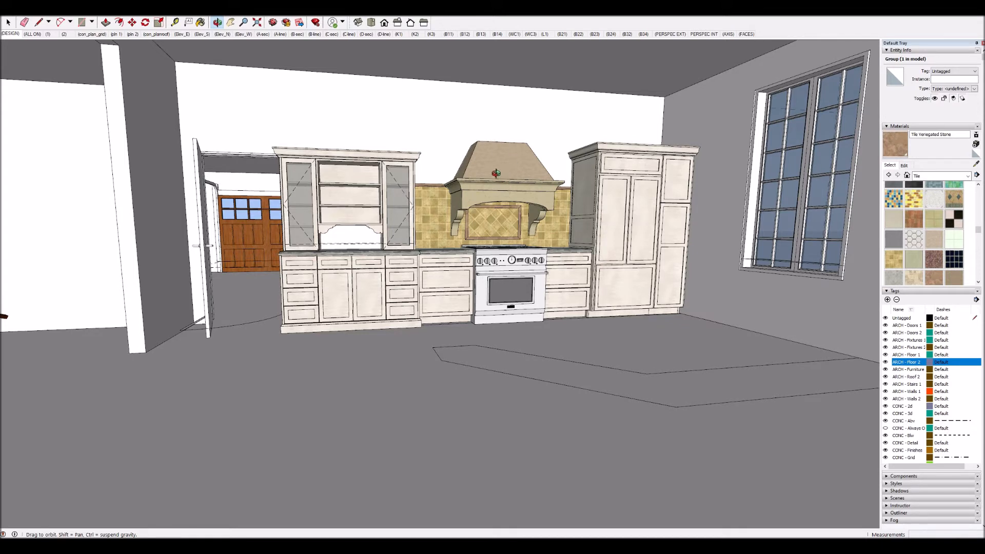
scroll(475, 191, up, 5)
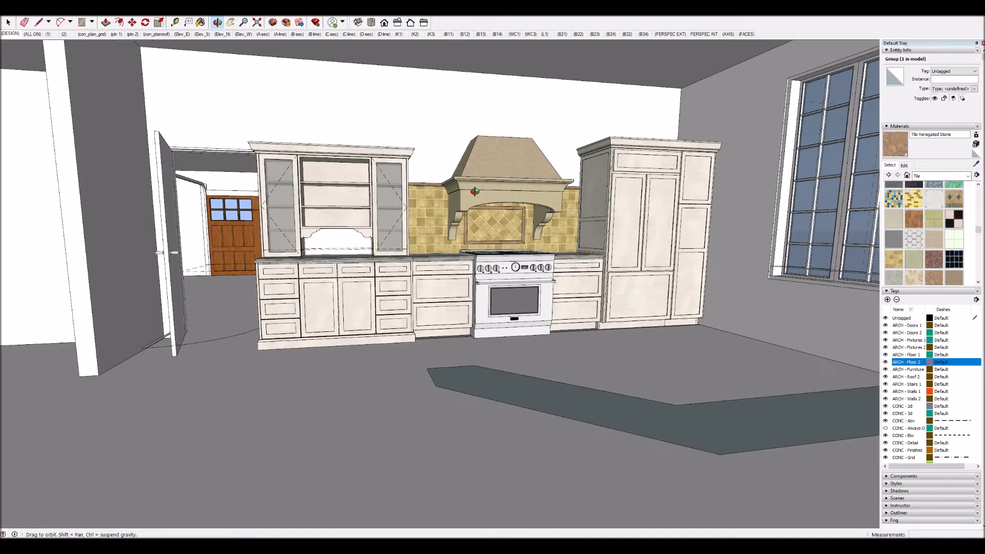
- Examine the hood, tiled backsplash and range up close, and look around at the room's windowed and blank walls
scroll(474, 192, up, 4)
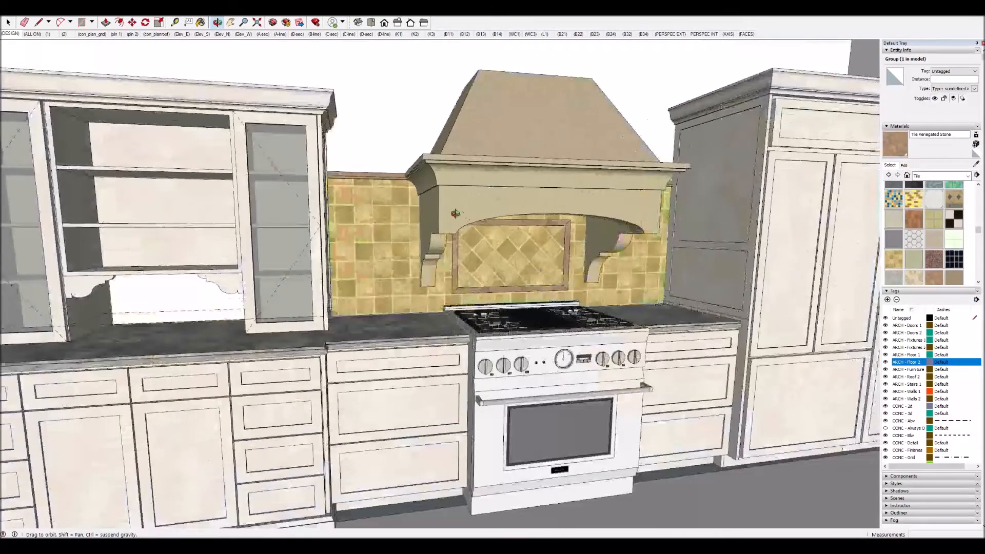
scroll(460, 187, up, 2)
drag(460, 187, 486, 132)
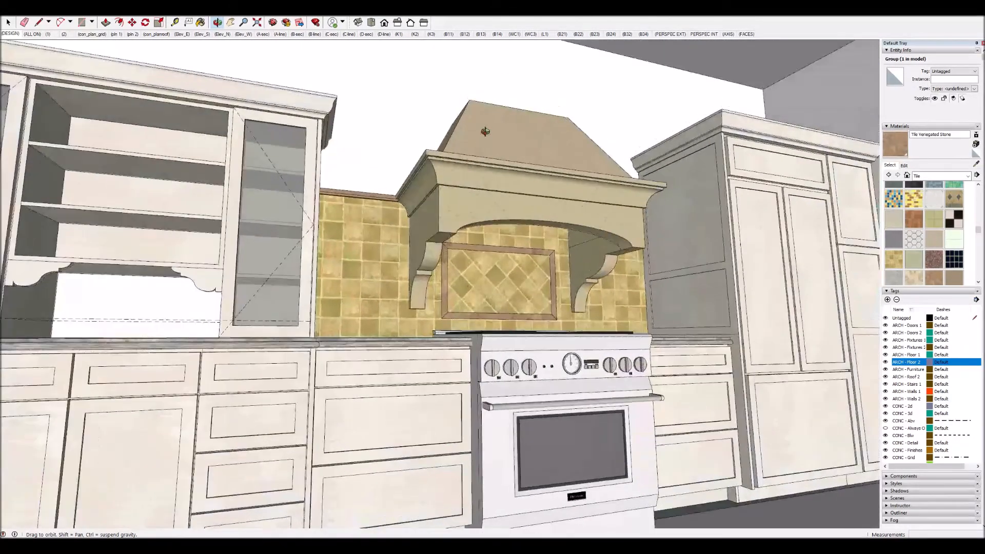
drag(496, 227, 974, 338)
drag(450, 303, 565, 114)
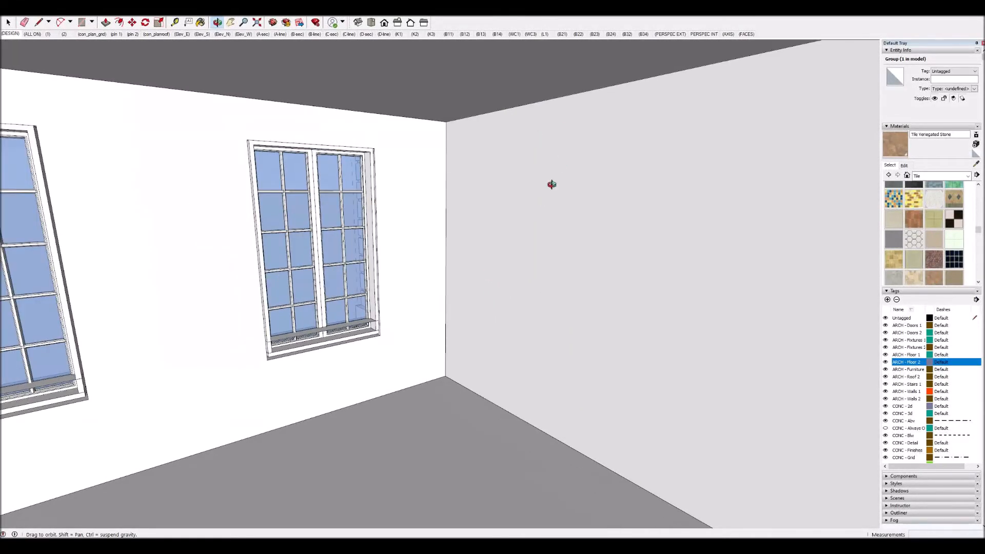
drag(567, 167, 470, 160)
- Inspect the garage wing's exterior and flat roof from above, and return to the kitchen interior view
scroll(474, 162, down, 5)
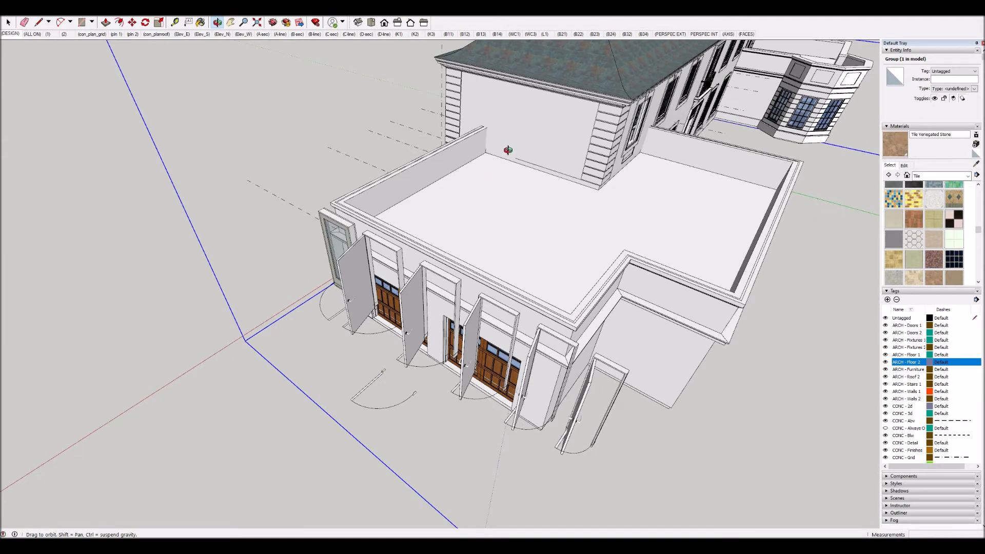
drag(482, 168, 841, 149)
drag(516, 147, 569, 142)
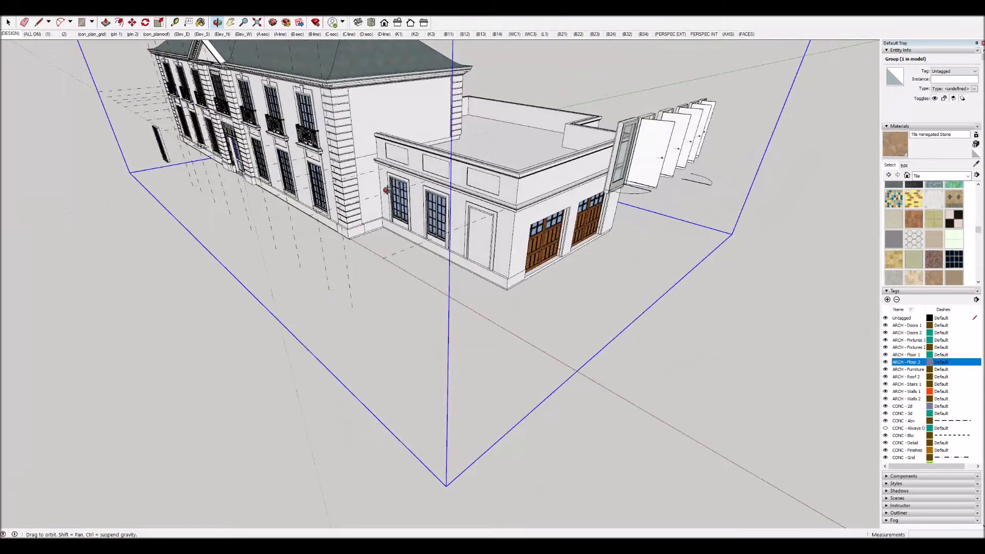
drag(393, 152, 77, 328)
scroll(402, 133, up, 4)
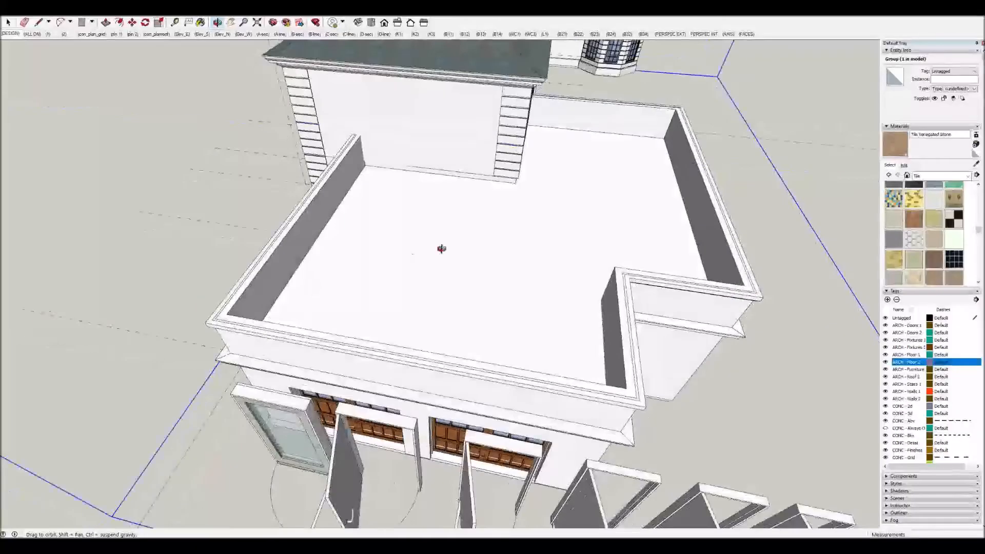
scroll(544, 235, down, 3)
drag(517, 241, 493, 186)
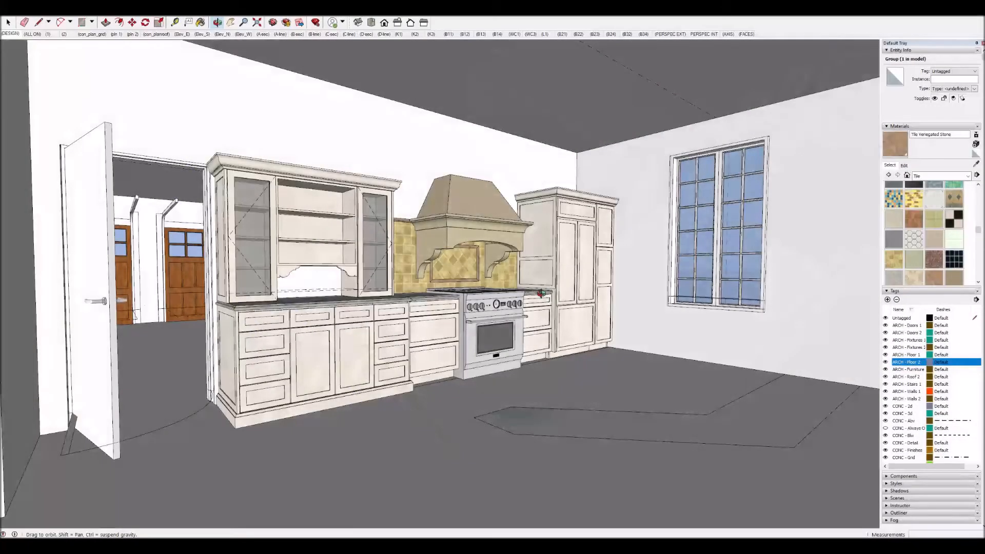
- Examine the range, stone hood, paneled tall cabinet and hutch of the kitchen run up close from both sides
drag(498, 265, 495, 275)
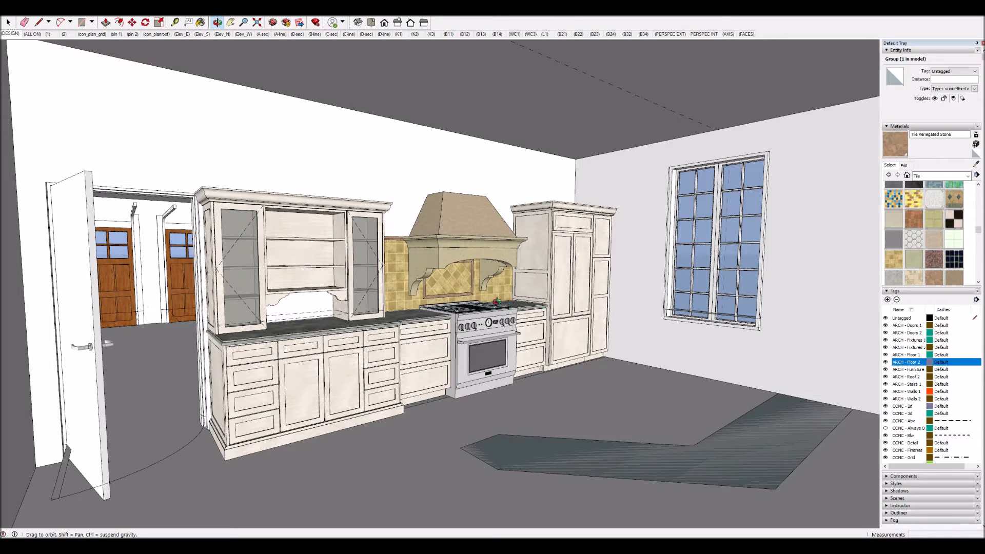
scroll(587, 270, up, 3)
scroll(584, 276, up, 5)
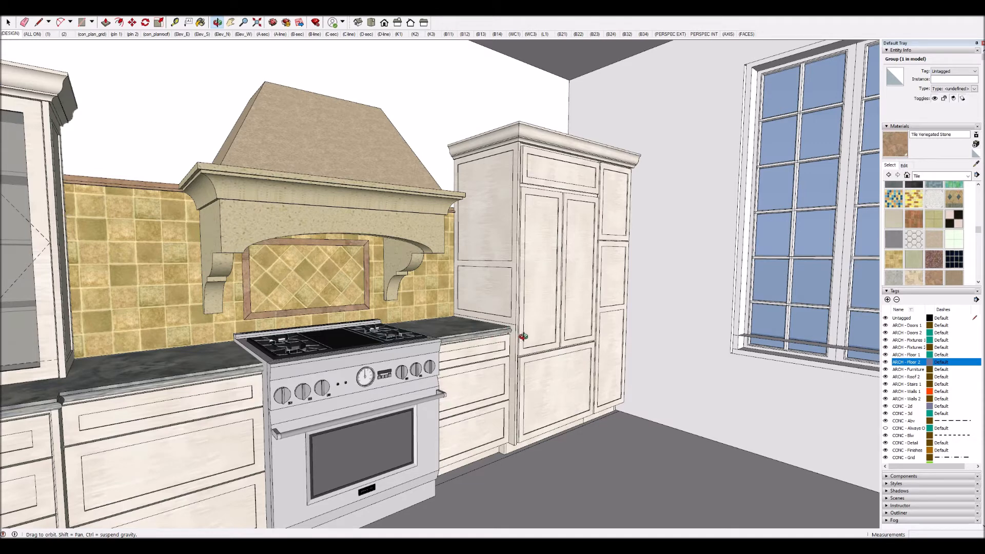
drag(522, 330, 446, 339)
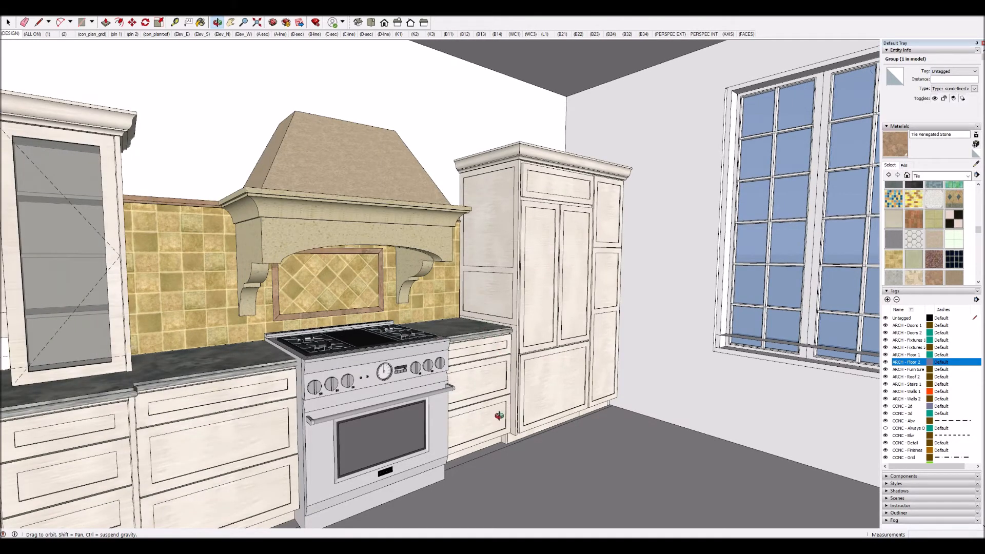
scroll(545, 341, down, 5)
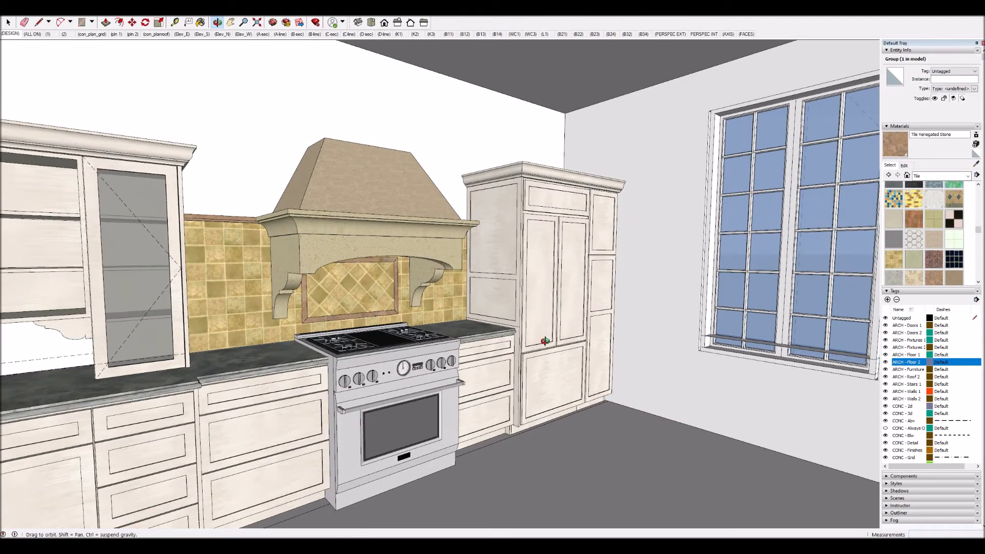
scroll(547, 303, down, 1)
drag(241, 441, 69, 436)
scroll(303, 418, up, 5)
drag(268, 411, 225, 414)
scroll(317, 465, up, 2)
scroll(318, 465, up, 3)
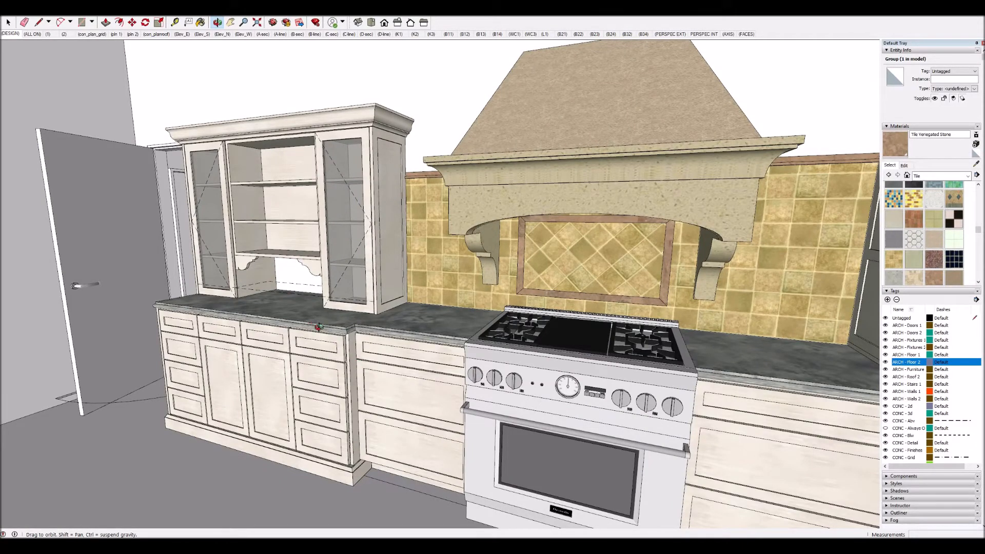
- Measure the depth of the hutch's upper cabinet along its side panel
key(t)
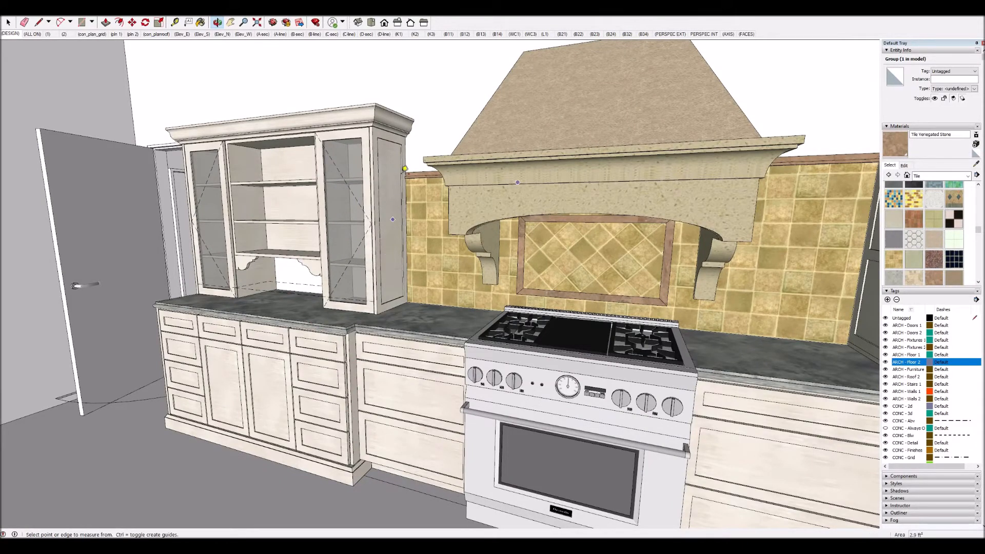
click(405, 152)
click(375, 144)
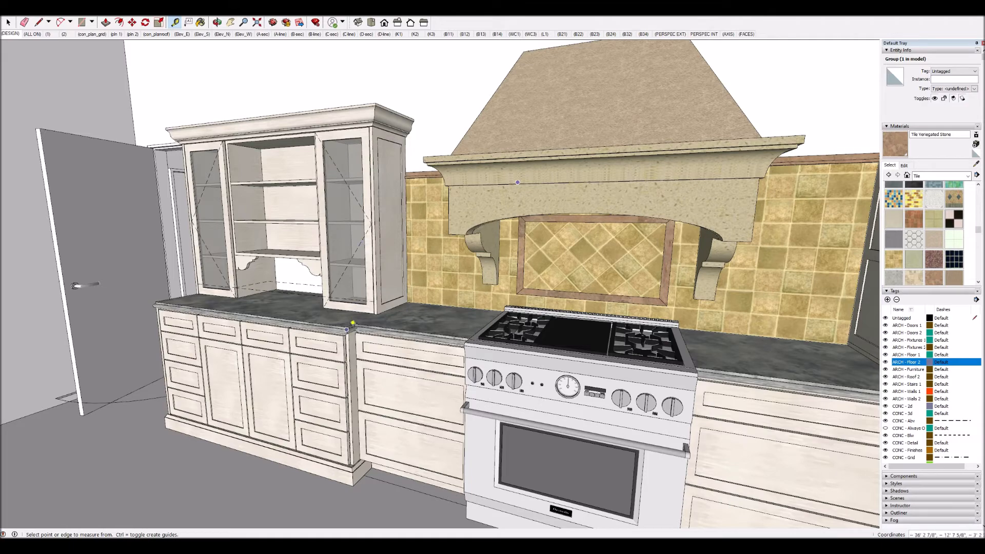
- View the whole cabinet run from several angles in the room, from the open door to the window
key(o)
drag(273, 352, 474, 376)
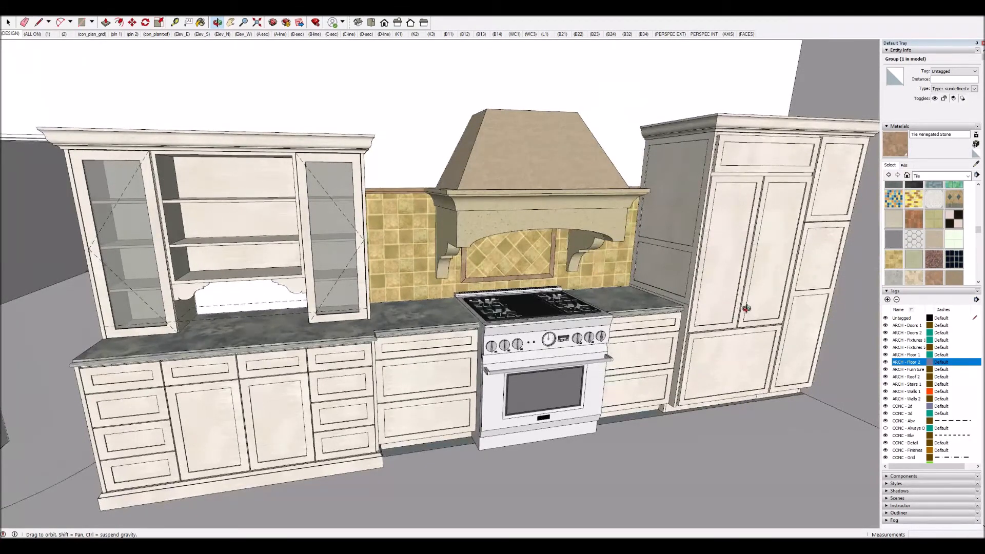
drag(396, 369, 226, 375)
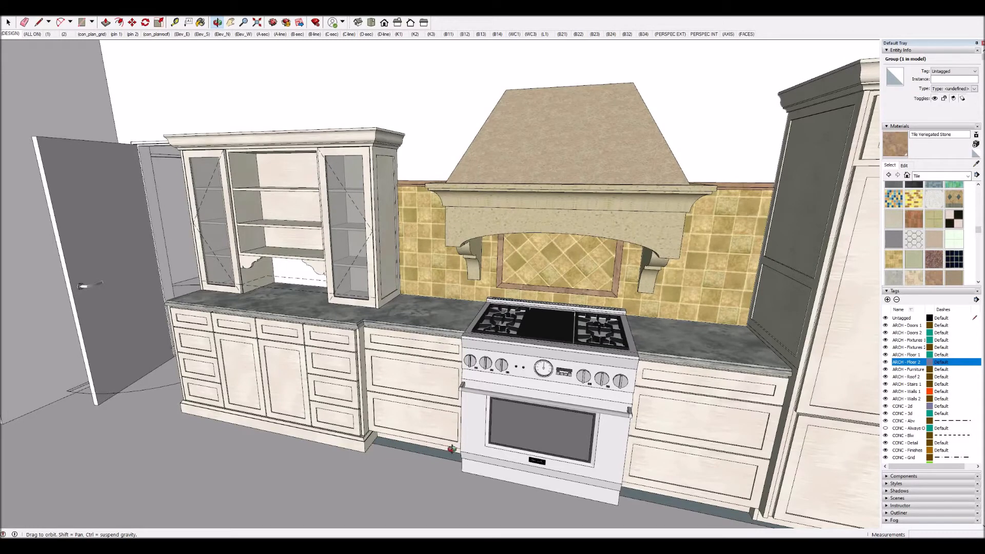
drag(188, 409, 391, 403)
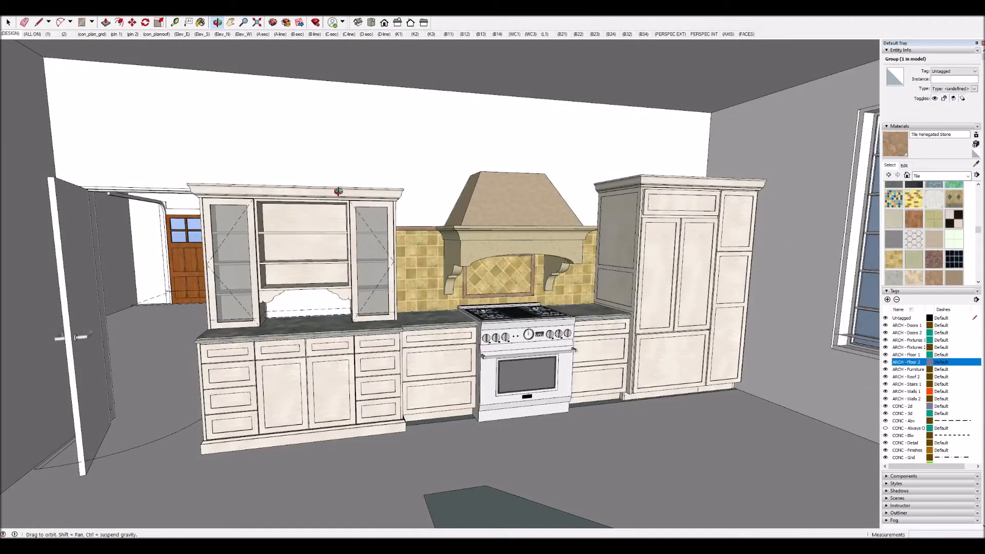
drag(488, 287, 539, 348)
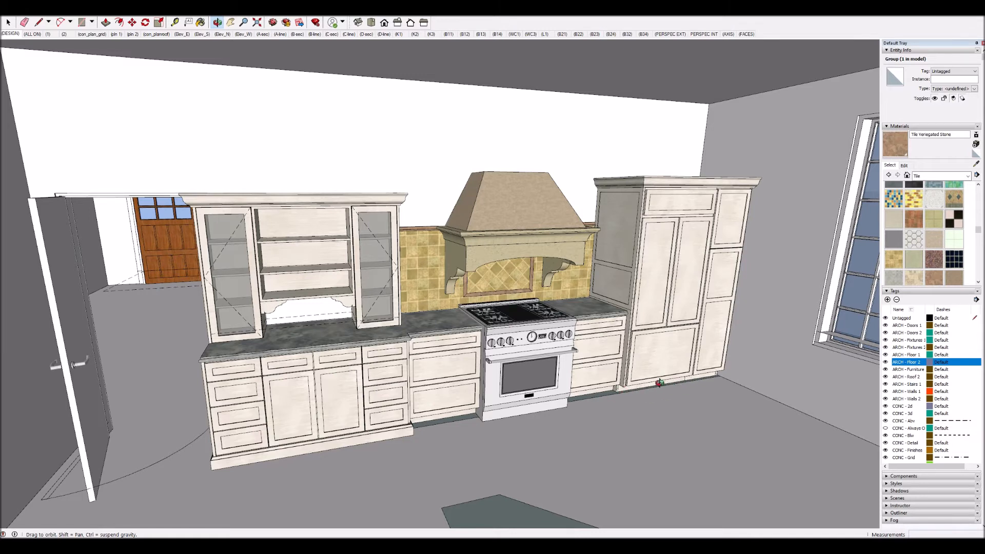
drag(409, 372, 436, 286)
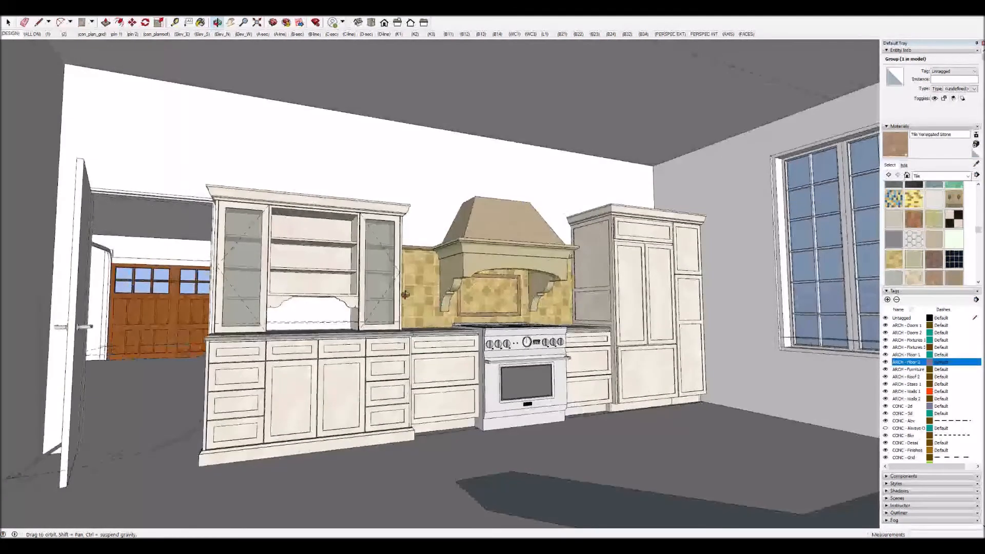
drag(408, 428, 411, 457)
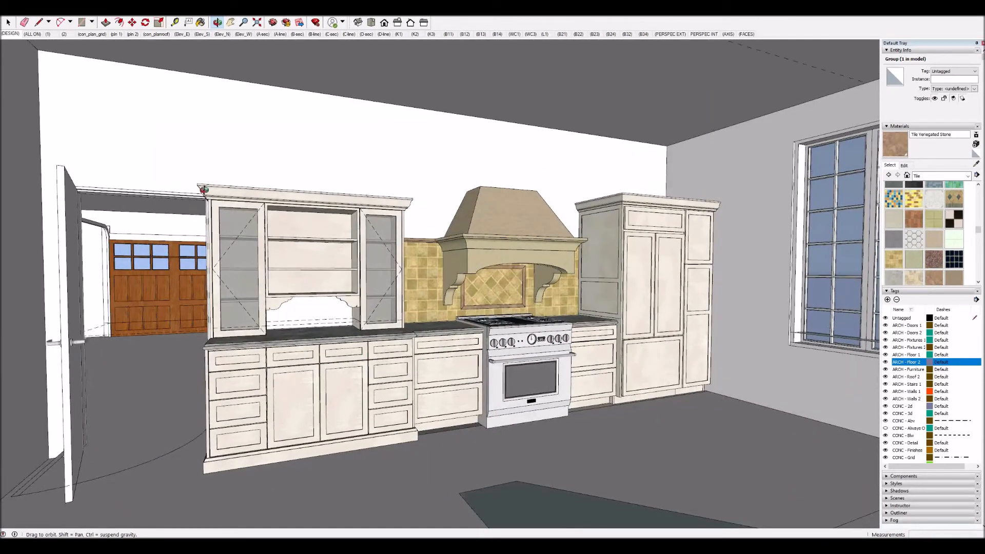
drag(236, 208, 329, 207)
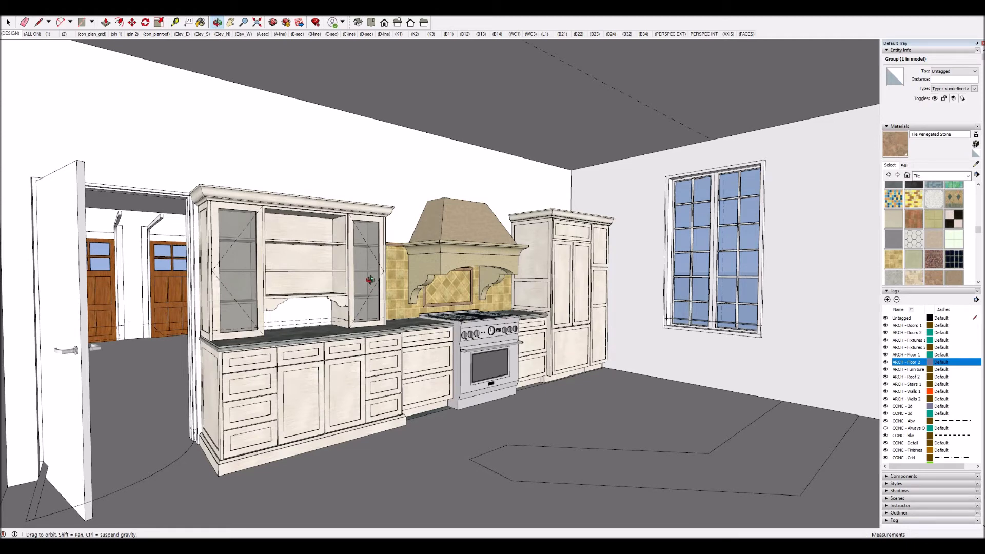
drag(592, 222, 539, 224)
drag(268, 319, 693, 435)
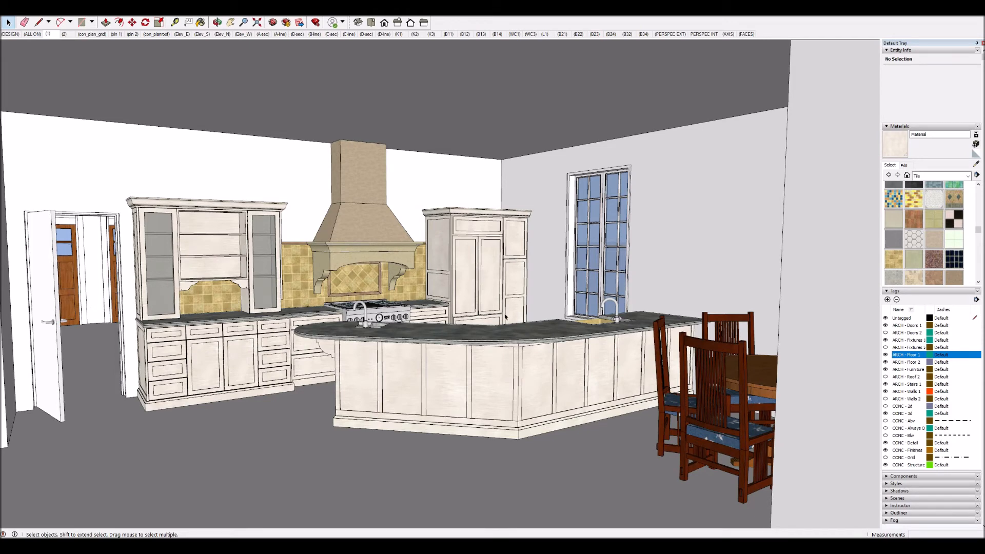
- Select the ARCH - Fixtures 1 group in the completed kitchen and view the island's two sinks opposite the range
scroll(504, 319, up, 5)
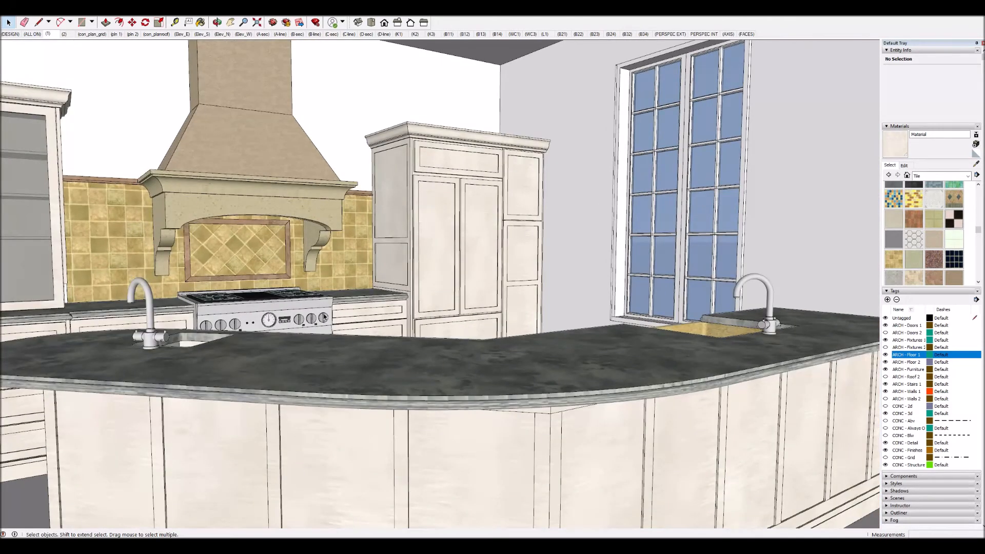
click(324, 316)
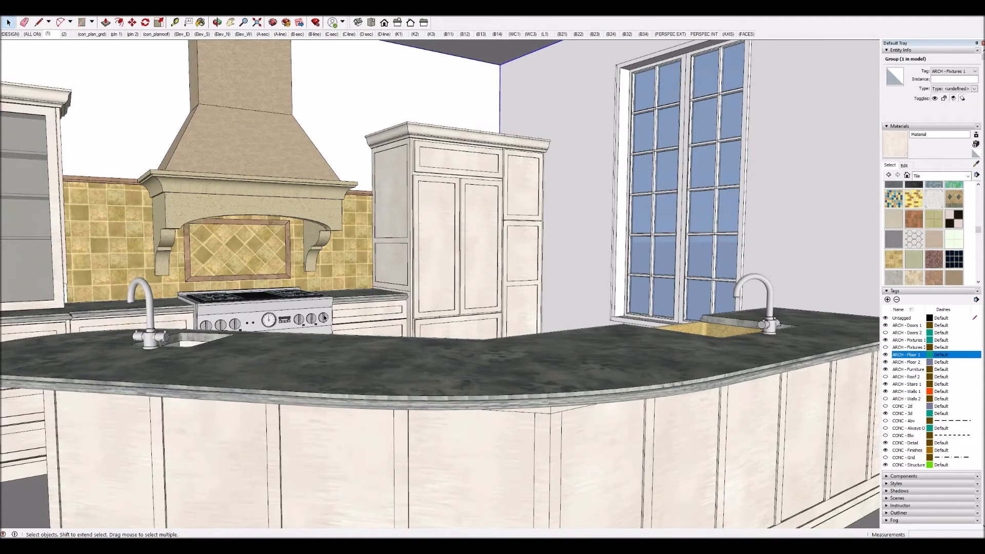
middle_drag(325, 316, 787, 334)
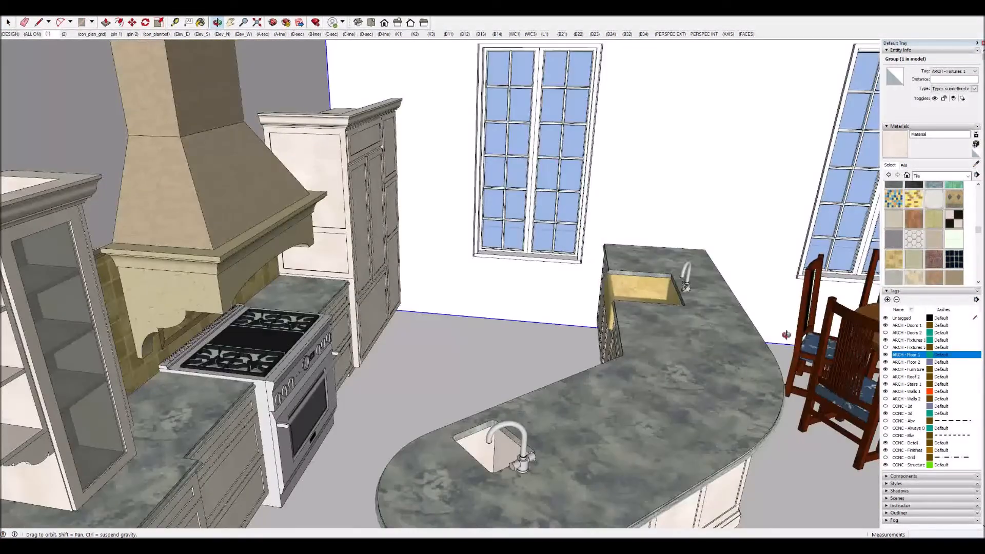
- Hide the ARCH - Floor 2 tag and examine the island's sinks, drawers and built-in microwave from above
click(886, 363)
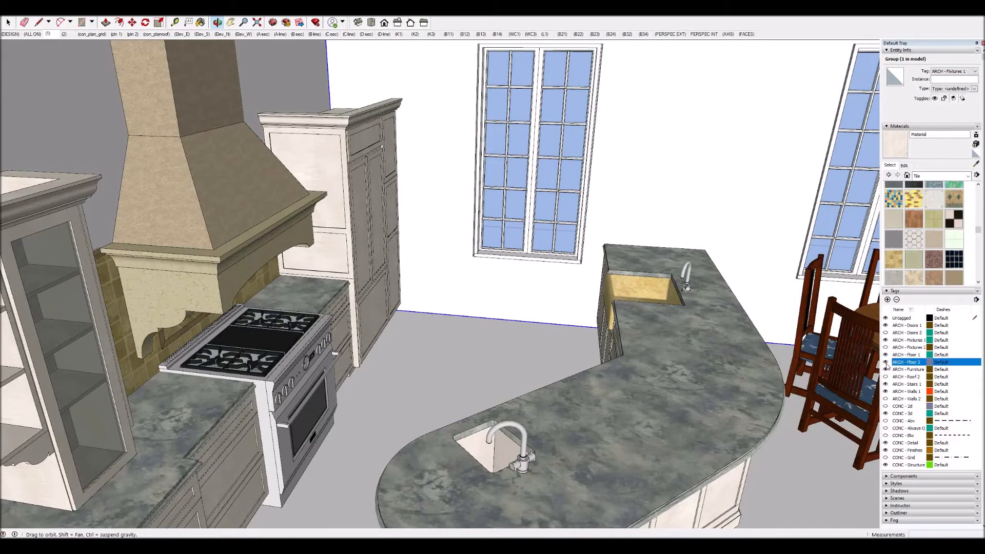
middle_drag(346, 329, 623, 273)
drag(411, 255, 459, 236)
scroll(406, 105, up, 3)
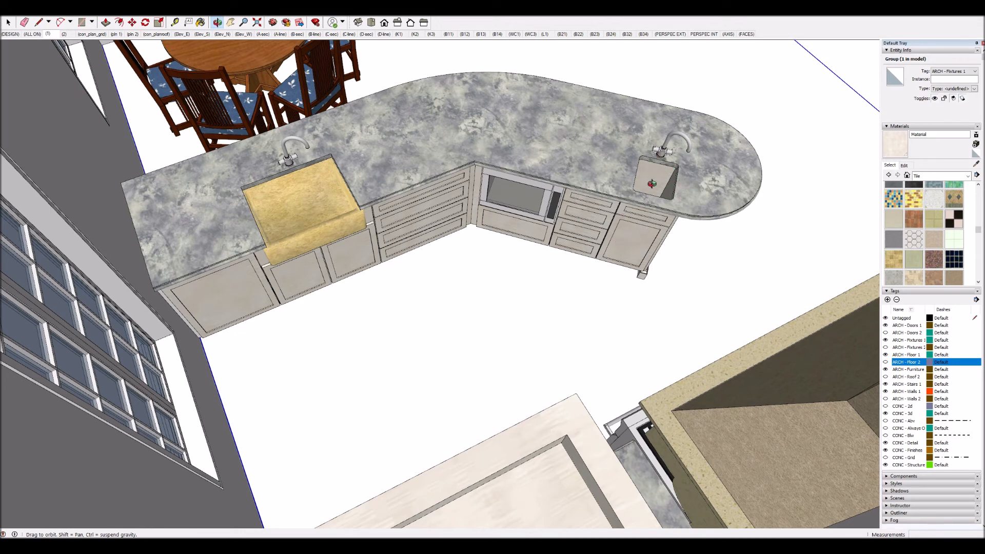
drag(223, 246, 225, 262)
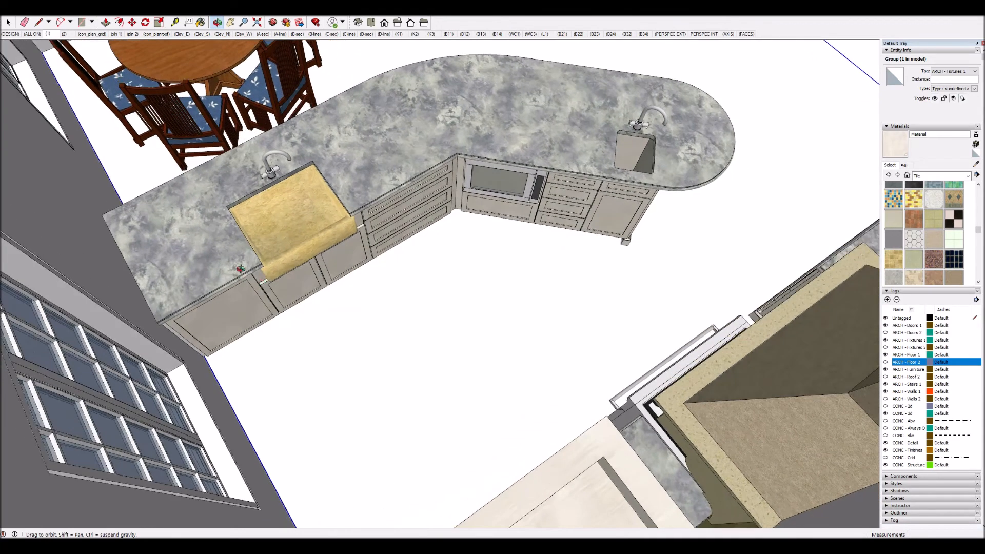
drag(231, 341, 252, 295)
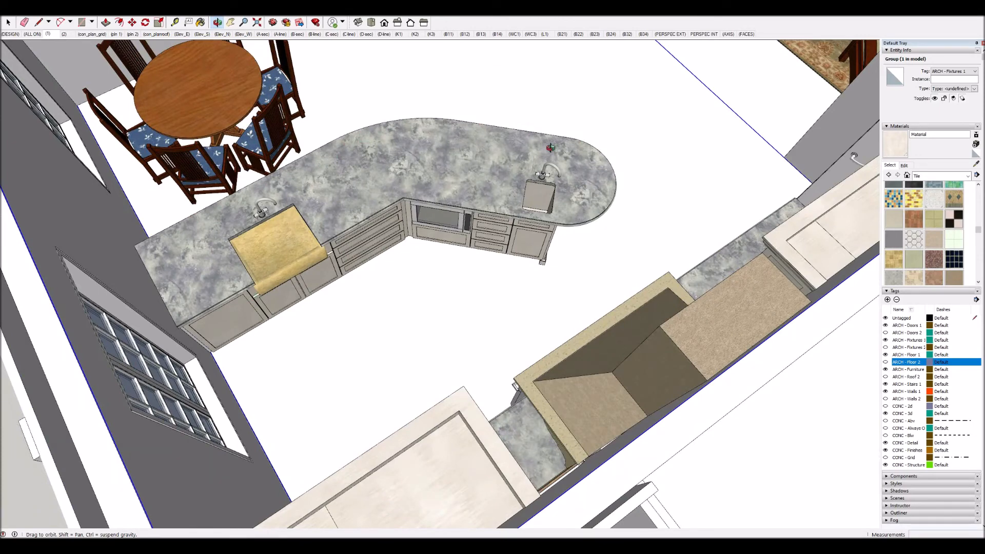
drag(292, 295, 554, 312)
scroll(554, 312, down, 5)
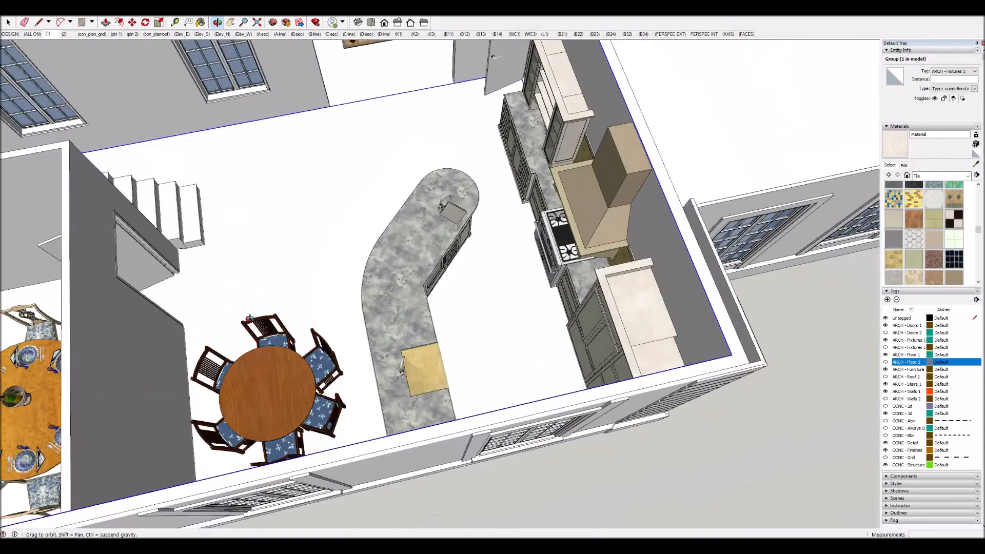
- Inspect the layout of the cabinet run, angled island and dining table from above and from the room
drag(253, 277, 564, 217)
scroll(630, 224, down, 3)
scroll(362, 350, up, 3)
scroll(362, 350, up, 2)
scroll(231, 337, up, 3)
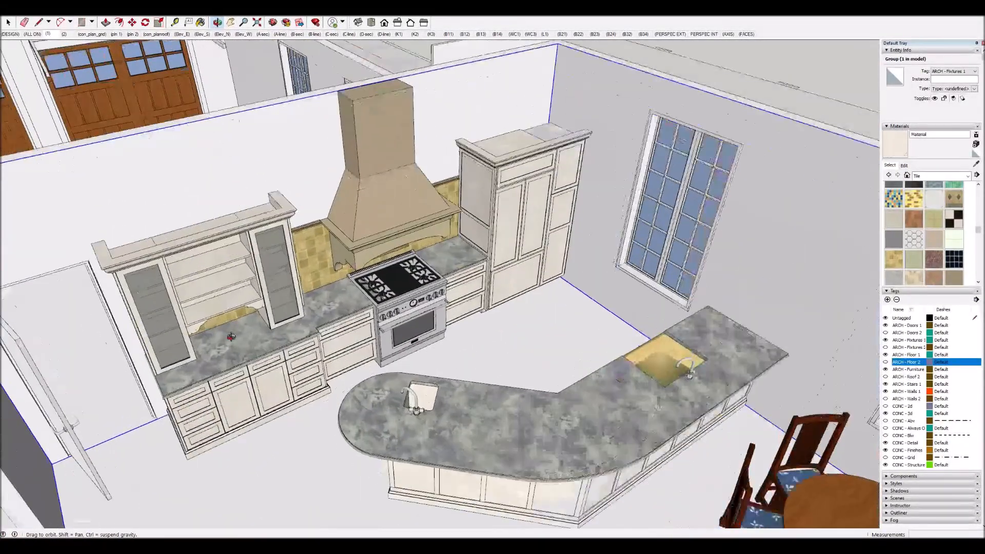
drag(388, 368, 350, 245)
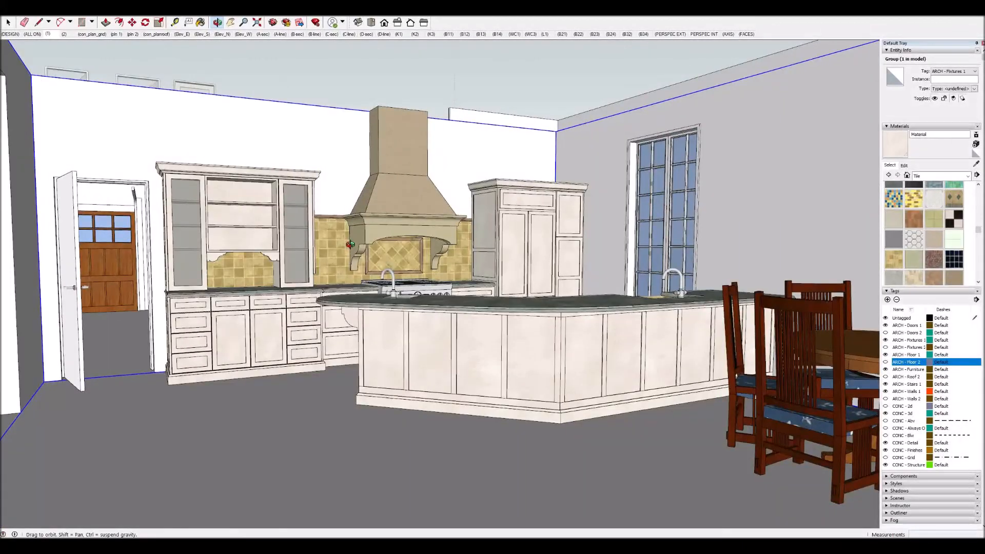
- Show the ARCH - Floor 2 tag and view the island's end bracket and dining table from inside the room
click(885, 362)
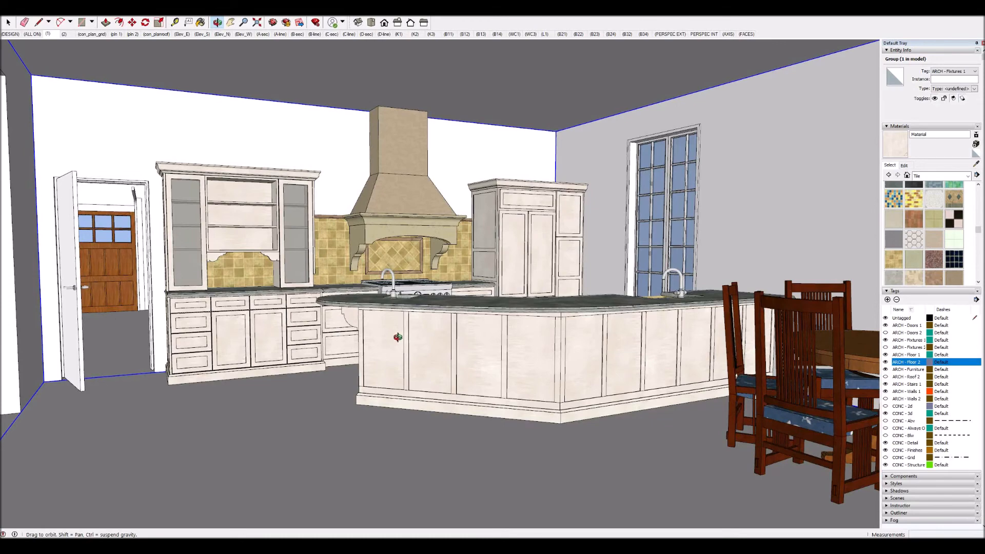
scroll(390, 321, up, 3)
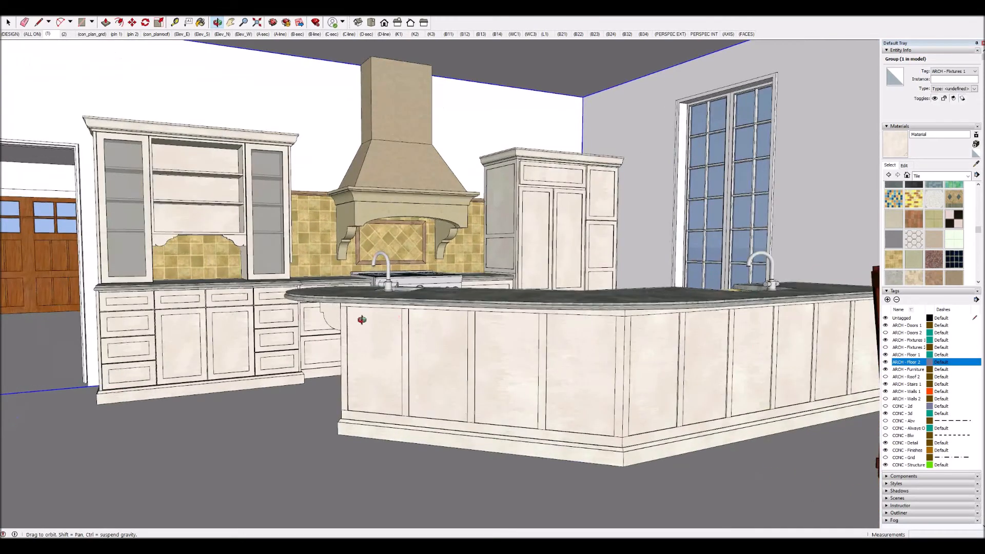
drag(383, 322, 723, 332)
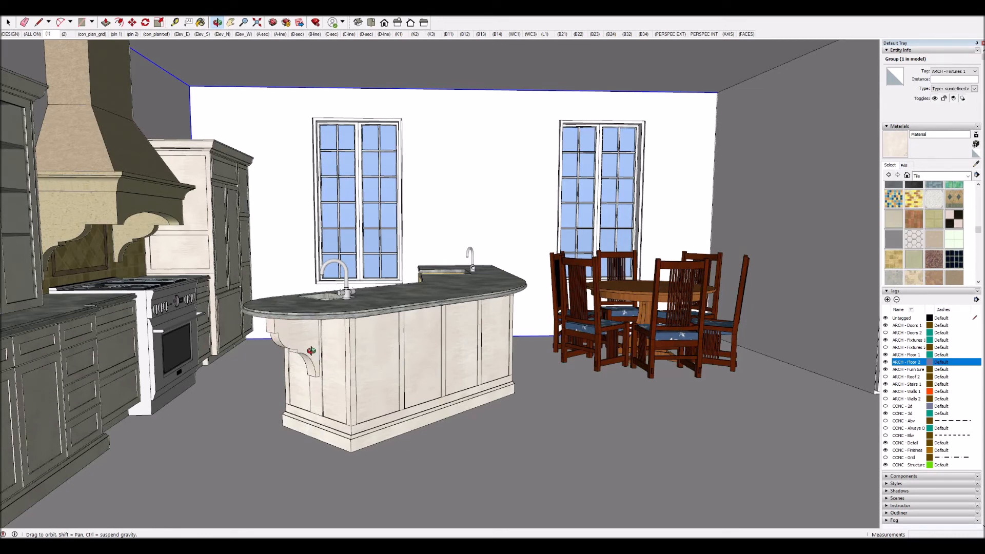
- Set the camera's field of view to 60 degrees while viewing the kitchen from the adjoining sitting area with the armchairs
scroll(301, 338, up, 3)
drag(285, 348, 345, 276)
scroll(344, 276, down, 8)
middle_drag(385, 327, 316, 342)
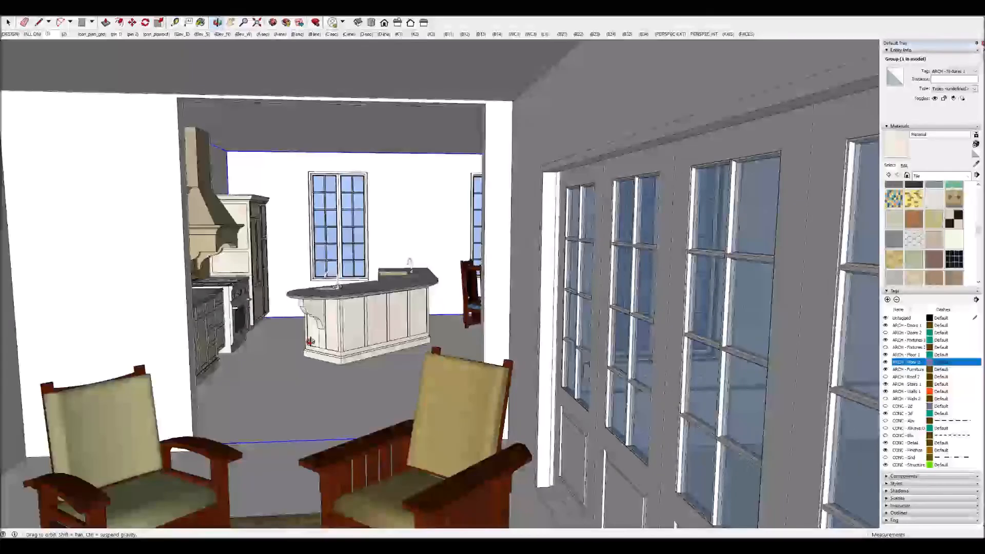
scroll(316, 343, up, 3)
key(z)
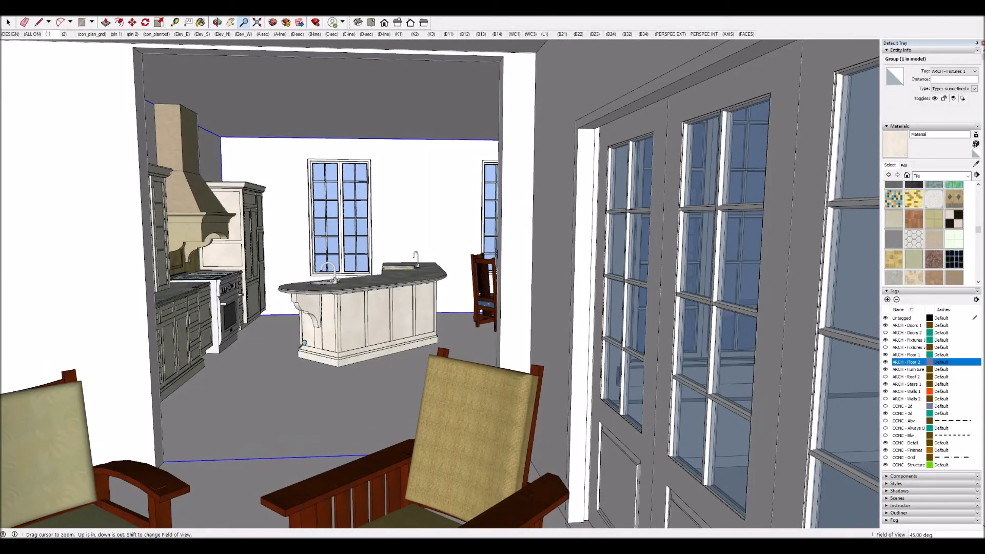
scroll(294, 331, down, 2)
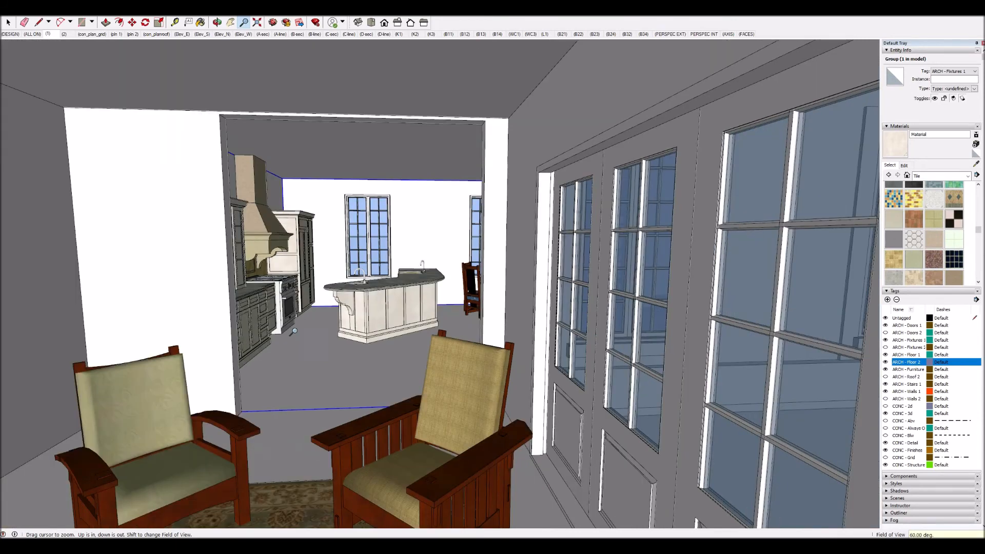
- Inspect the hutch, base cabinets, tile backsplash and range hood up close and from across the island
scroll(358, 334, up, 5)
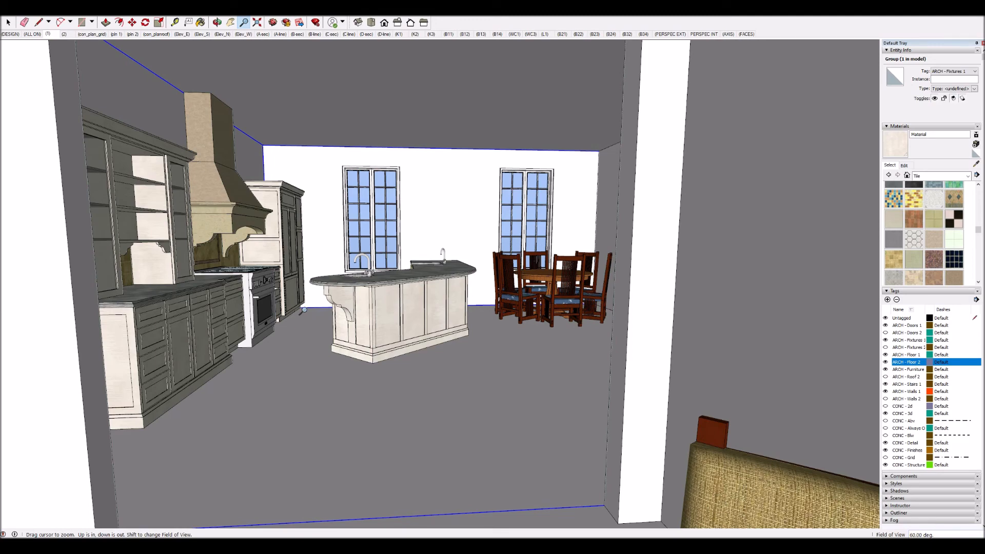
scroll(188, 272, up, 5)
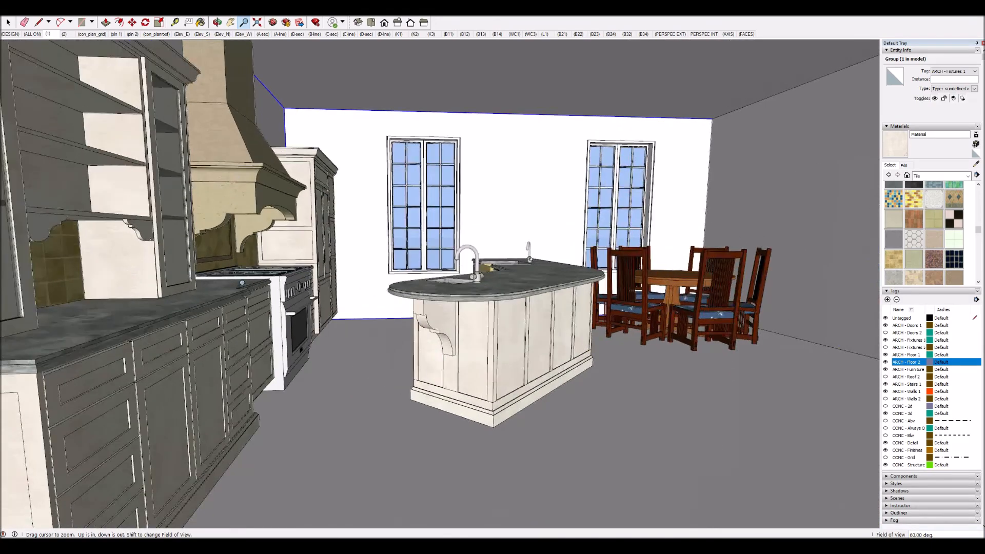
middle_drag(242, 283, 32, 299)
shift+middle_drag(103, 277, 117, 296)
shift+middle_drag(355, 257, 356, 257)
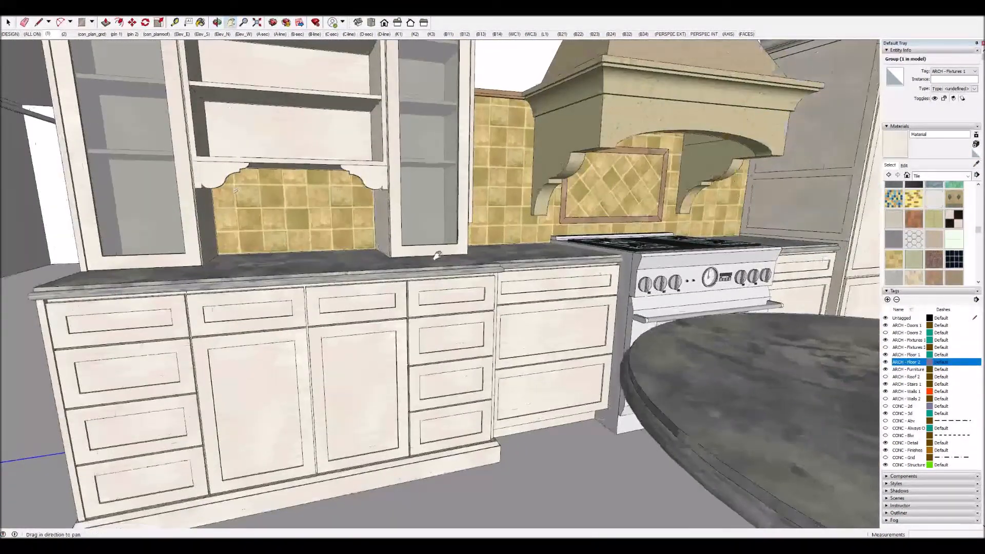
scroll(437, 257, down, 4)
scroll(438, 258, down, 5)
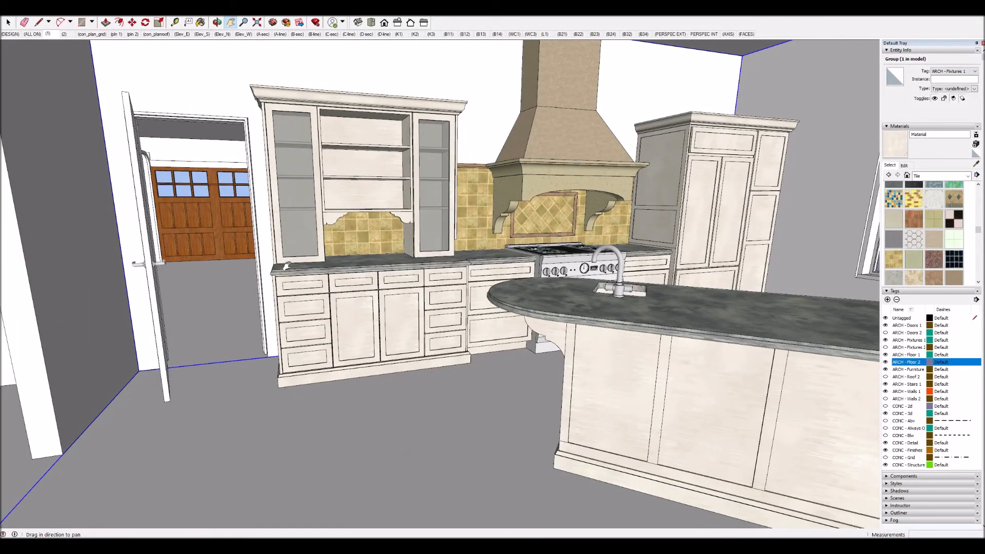
scroll(446, 273, down, 2)
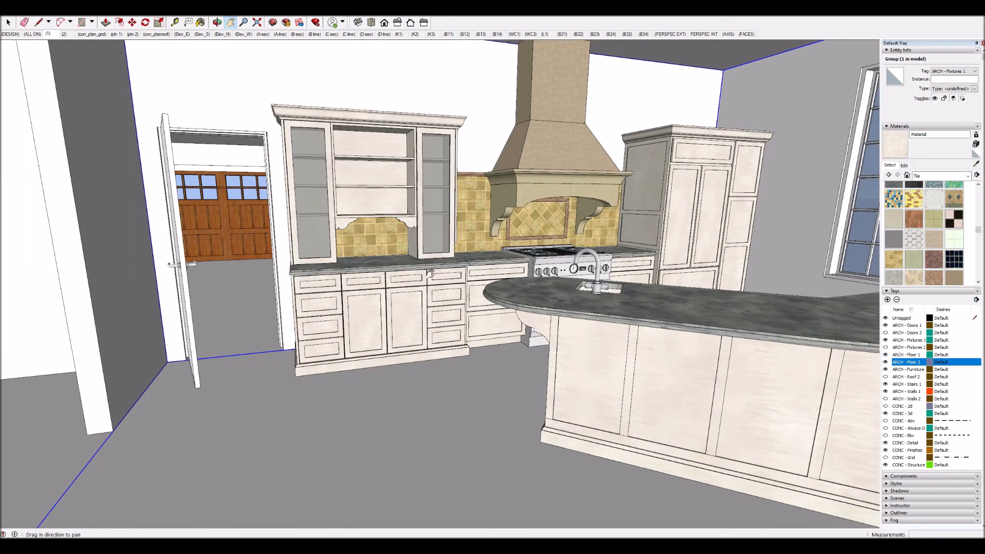
scroll(415, 275, down, 2)
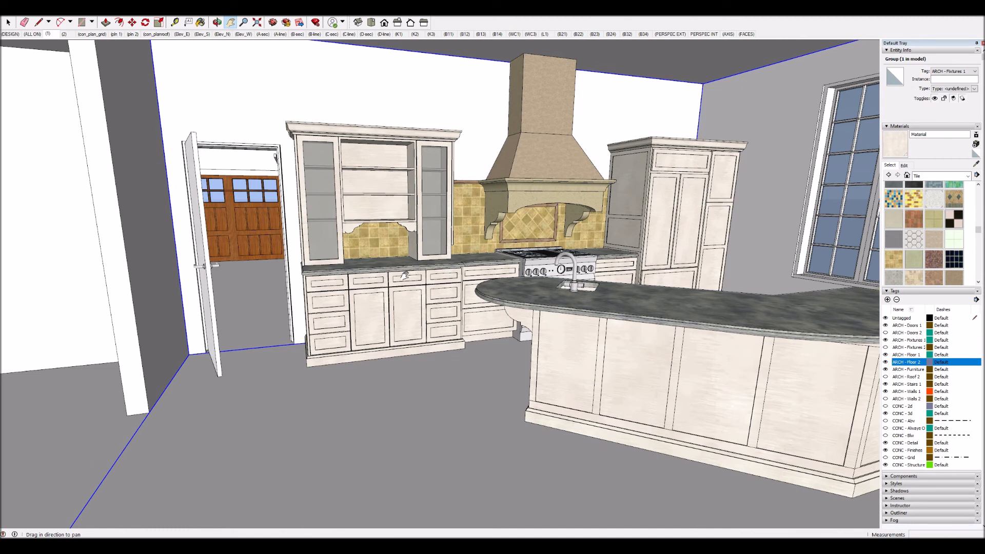
drag(403, 278, 360, 320)
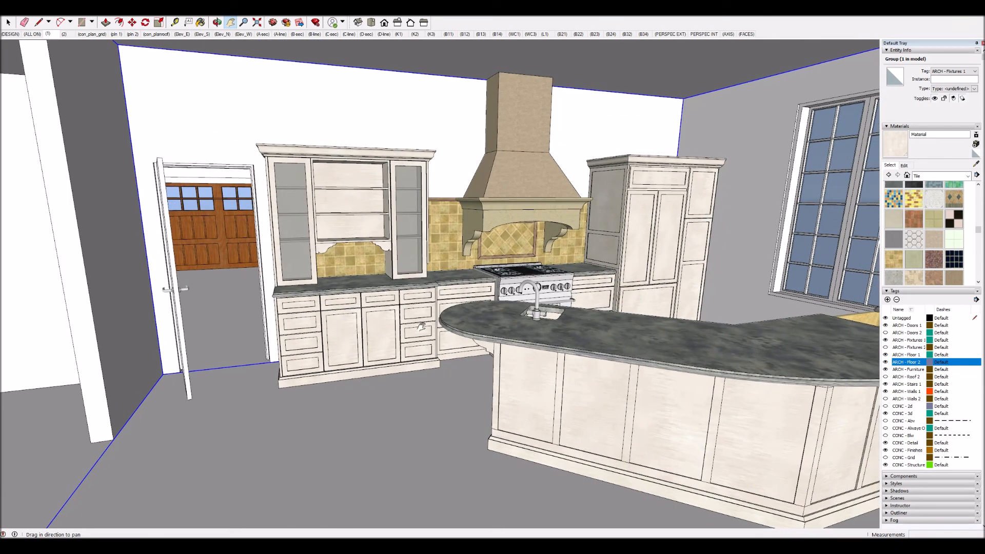